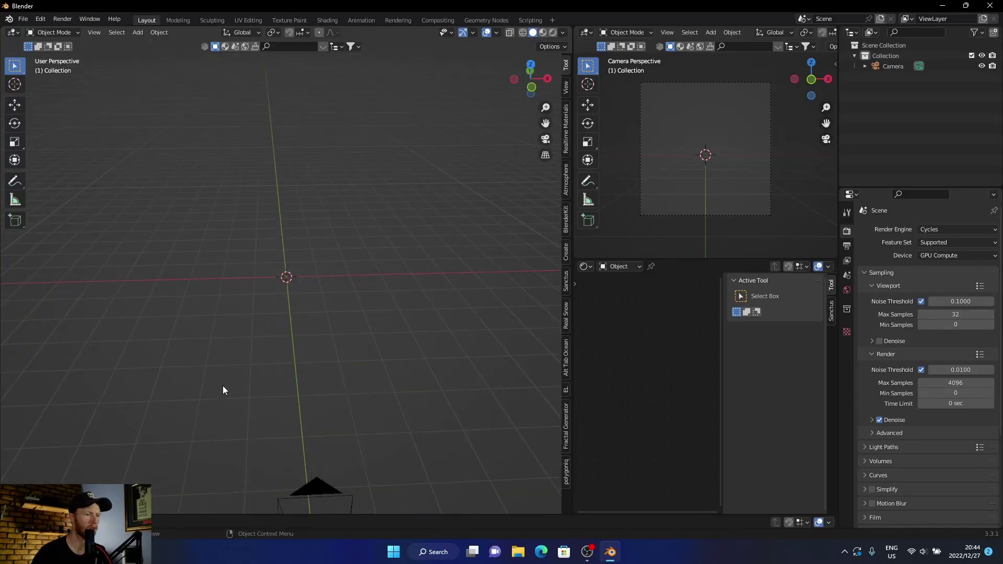
# - Open the Shift+A Add menu to show the mesh options in the empty scene
pyautogui.hotkey('shift', 'a')
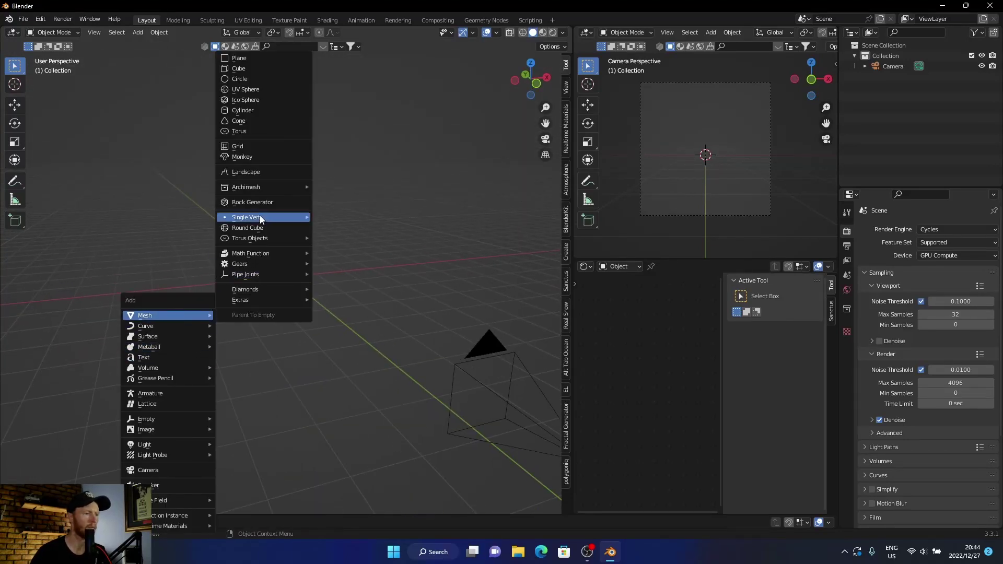
# - Add a torus at the scene centre and set it to Shade Smooth
pyautogui.click(247, 131)
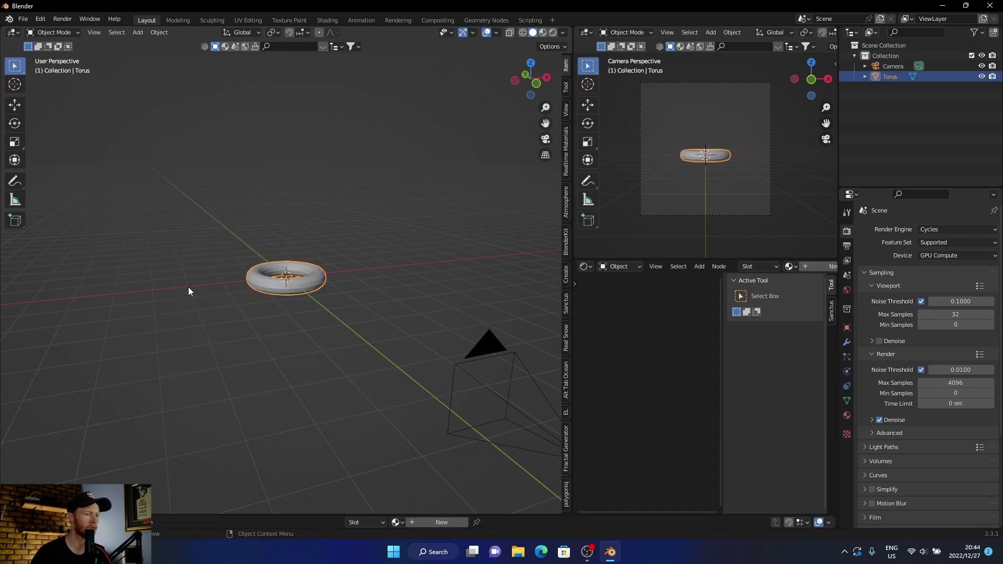
pyautogui.scroll(4, 253, 365)
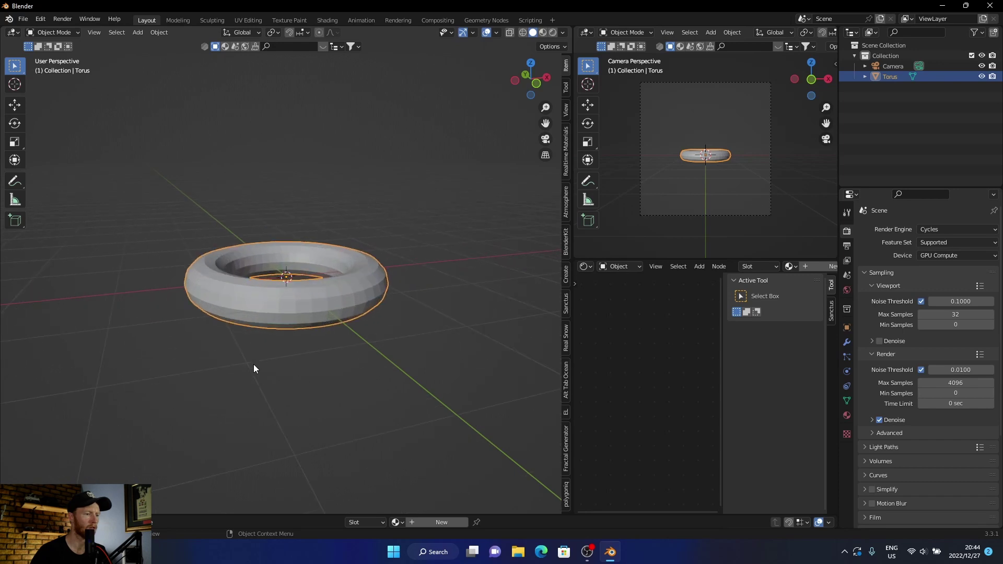
pyautogui.rightClick(253, 364)
pyautogui.click(277, 305)
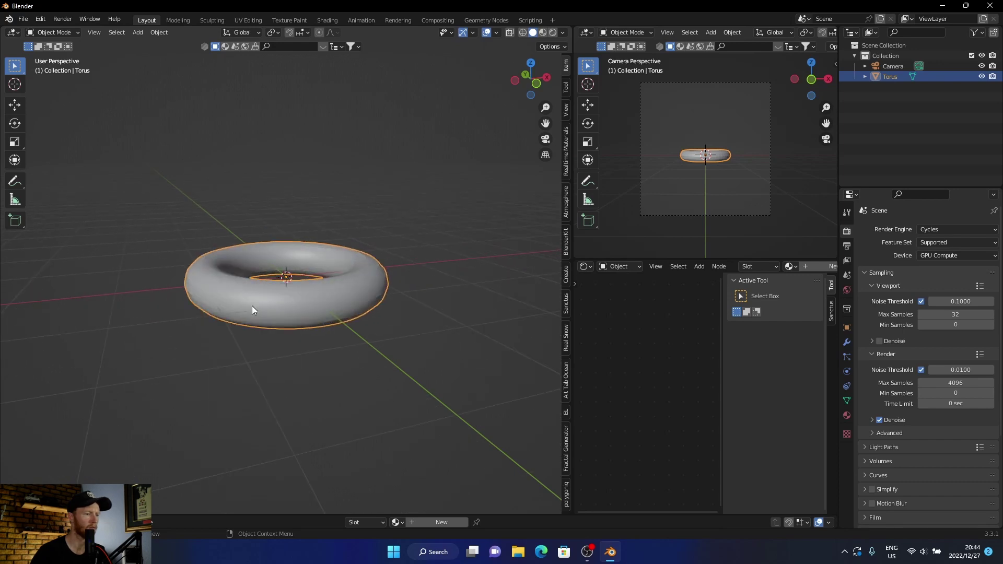
pyautogui.moveTo(254, 305); pyautogui.dragTo(200, 415, button='middle')
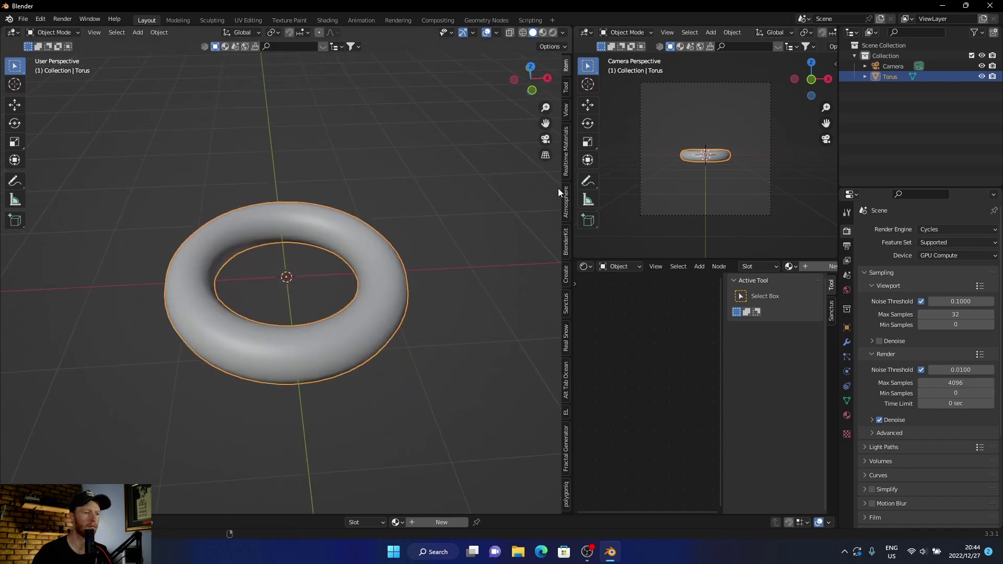
pyautogui.moveTo(564, 182); pyautogui.dragTo(474, 230)
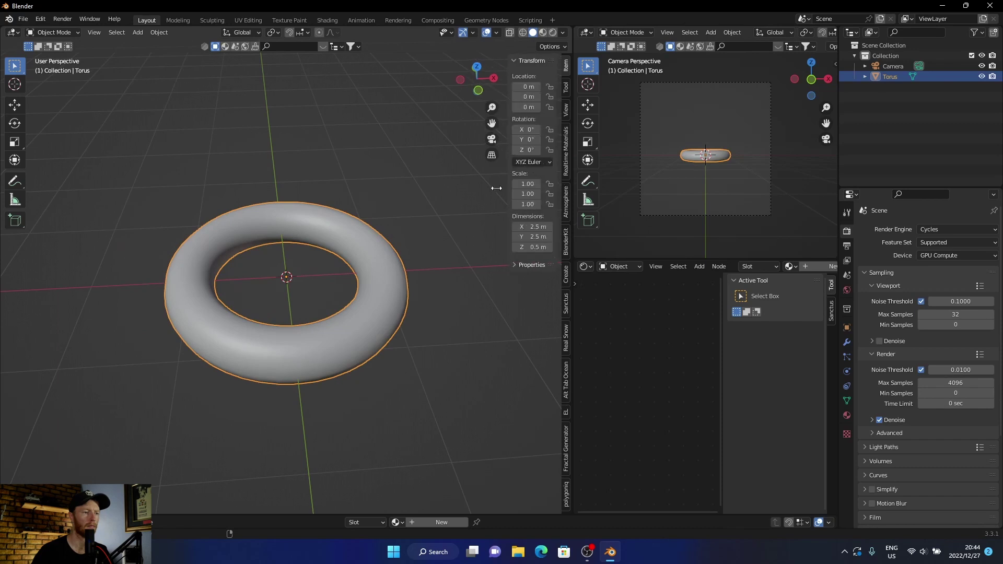
# - Scatter botaniq Cut (A) grass over the torus
pyautogui.click(567, 496)
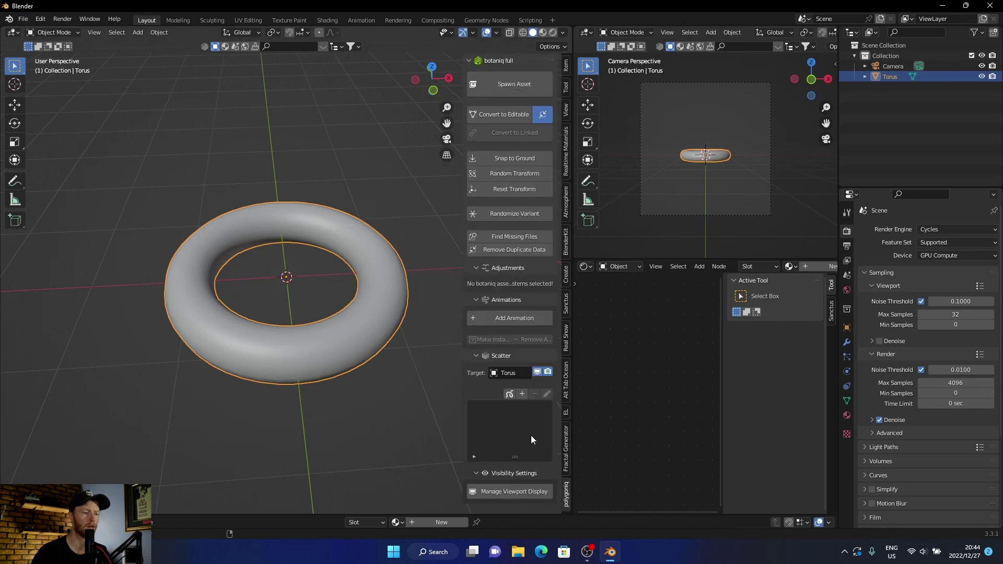
pyautogui.click(523, 395)
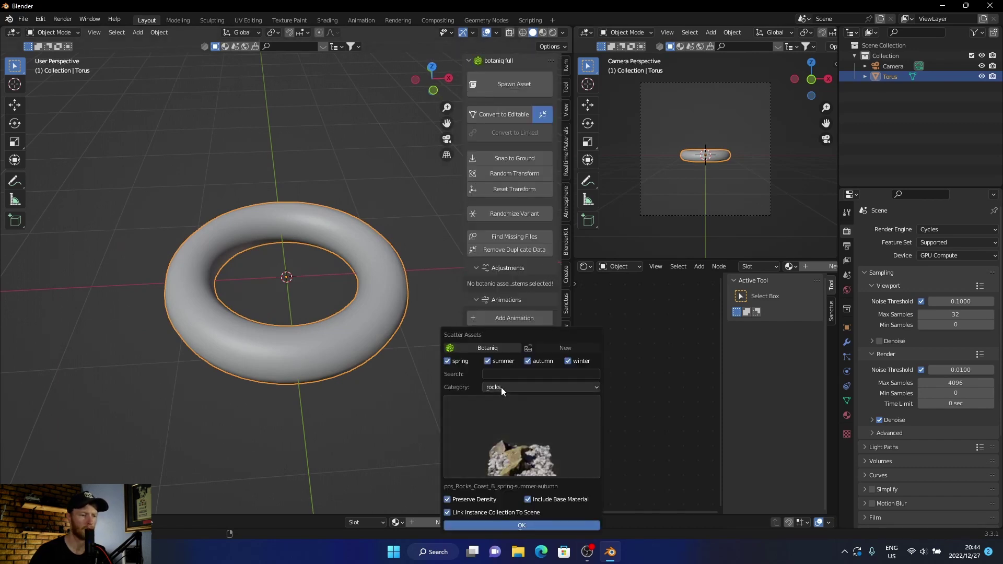
pyautogui.click(501, 388)
pyautogui.click(499, 423)
pyautogui.click(507, 446)
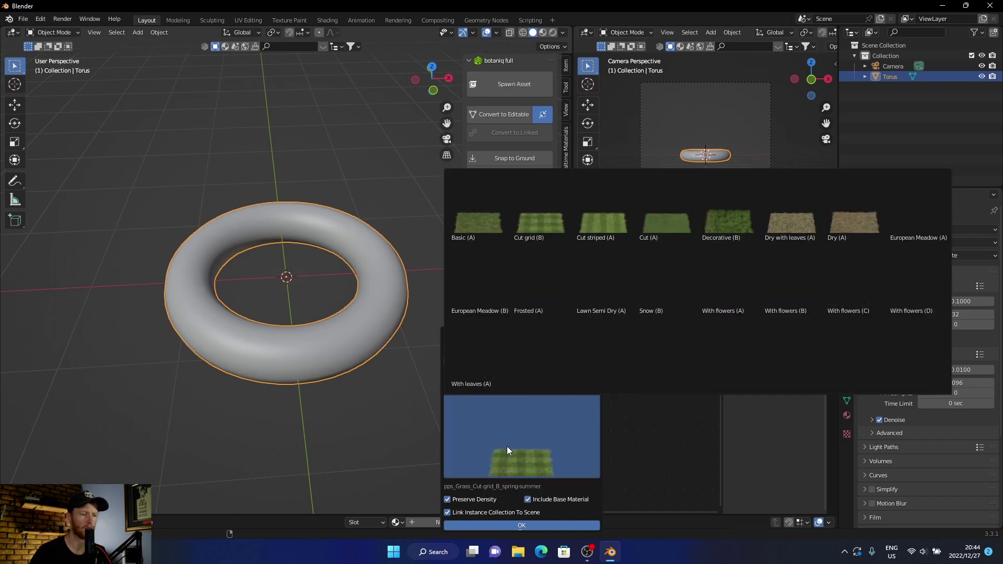
pyautogui.click(651, 237)
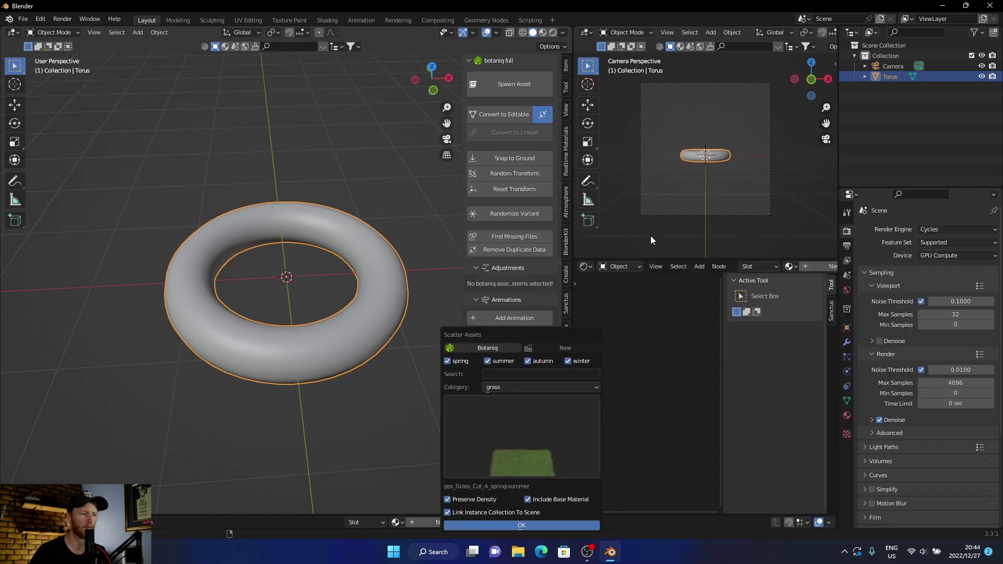
pyautogui.click(470, 524)
# - Orbit to a straight top-down orthographic view of the grass torus
pyautogui.moveTo(251, 440); pyautogui.dragTo(275, 462, button='middle')
pyautogui.moveTo(463, 194); pyautogui.dragTo(568, 228)
pyautogui.moveTo(333, 361)
pyautogui.mouseDown(button='middle')
pyautogui.moveTo(330, 328)
pyautogui.moveTo(426, 267)
pyautogui.mouseUp(button='middle')
pyautogui.click(546, 79)
pyautogui.scroll(-3, 392, 225)
pyautogui.scroll(-1, 392, 225)
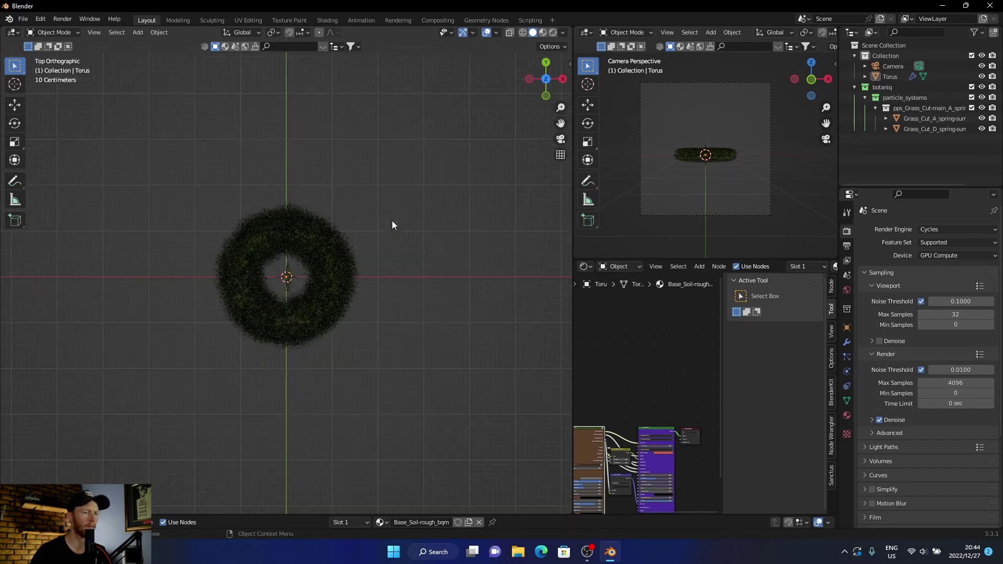
# - Align the selected camera to the top view, then open and dismiss the Add menu
pyautogui.click(897, 67)
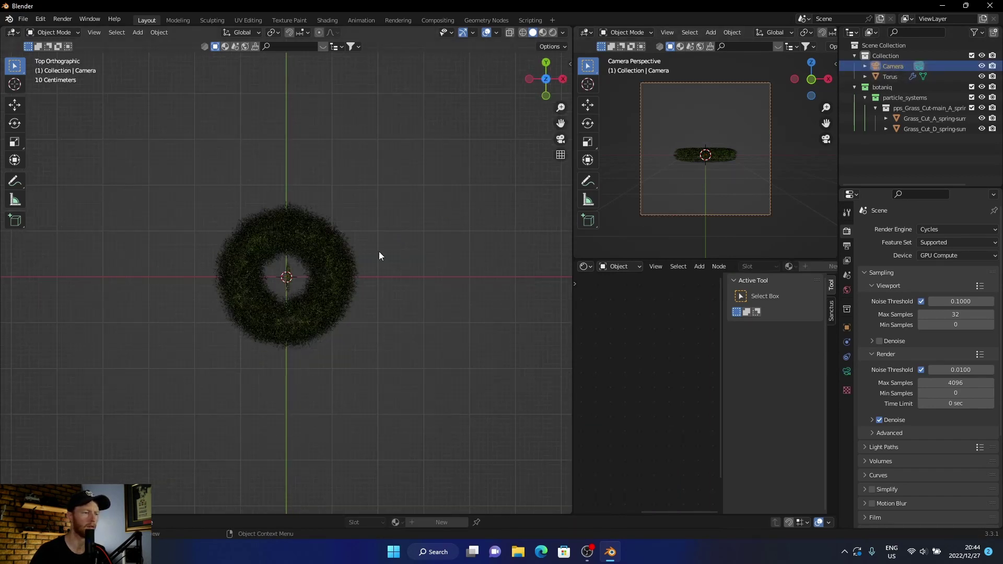
pyautogui.press('ctrl+alt+KP_0')
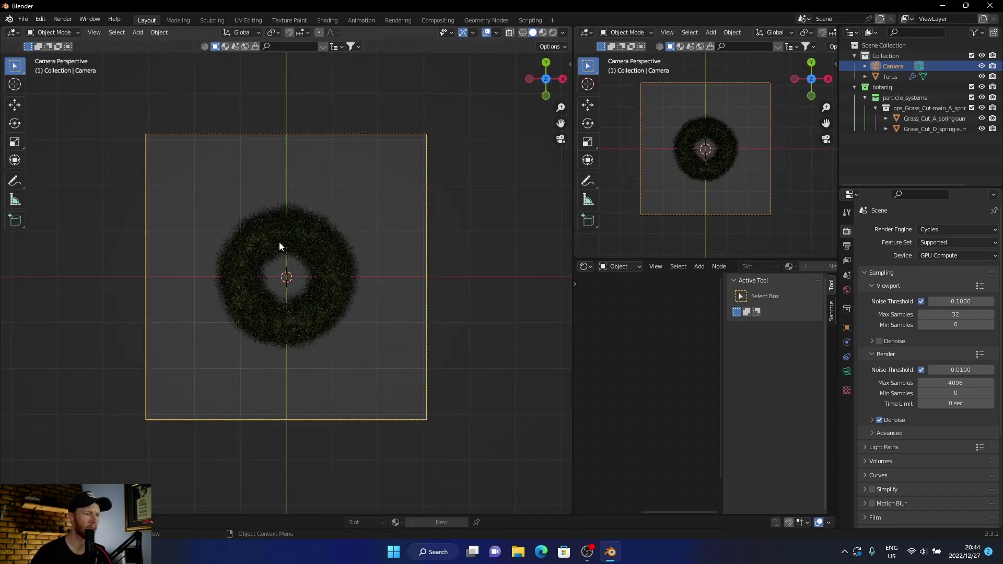
pyautogui.scroll(1, 279, 245)
pyautogui.scroll(1, 279, 246)
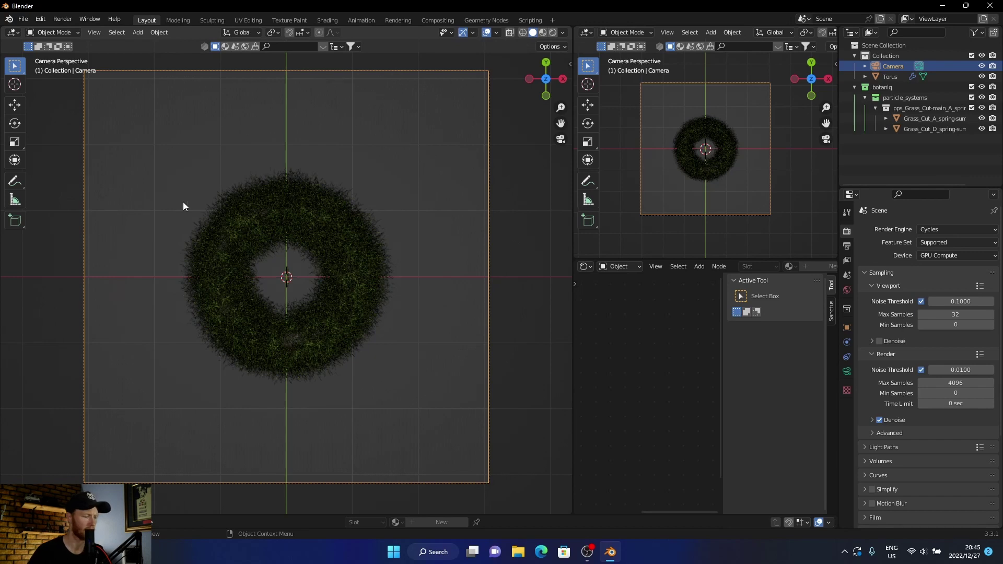
pyautogui.hotkey('shift', 'a')
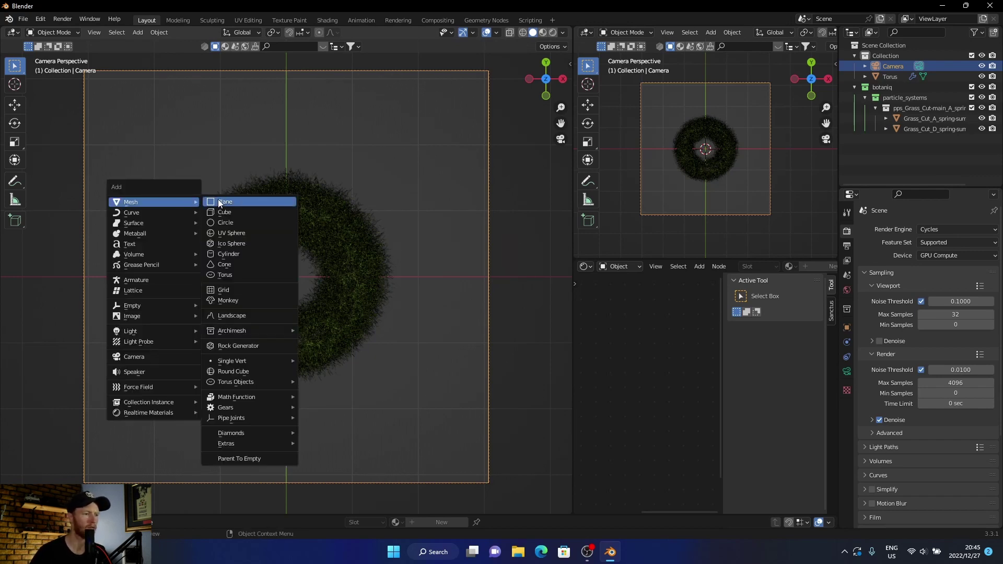
pyautogui.click(84, 222)
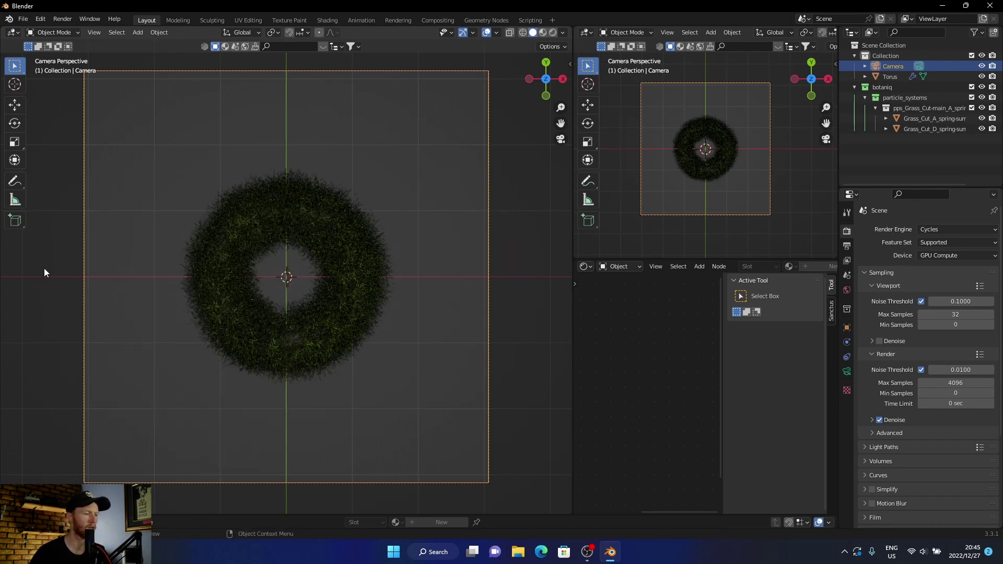
pyautogui.hotkey('shift', 'a')
pyautogui.moveTo(28, 254)
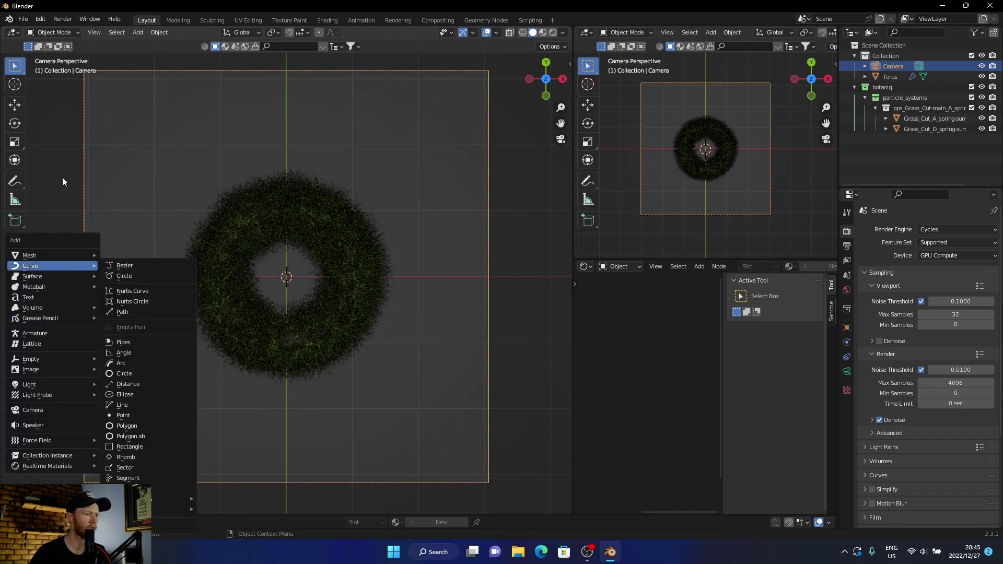
pyautogui.press('Escape')
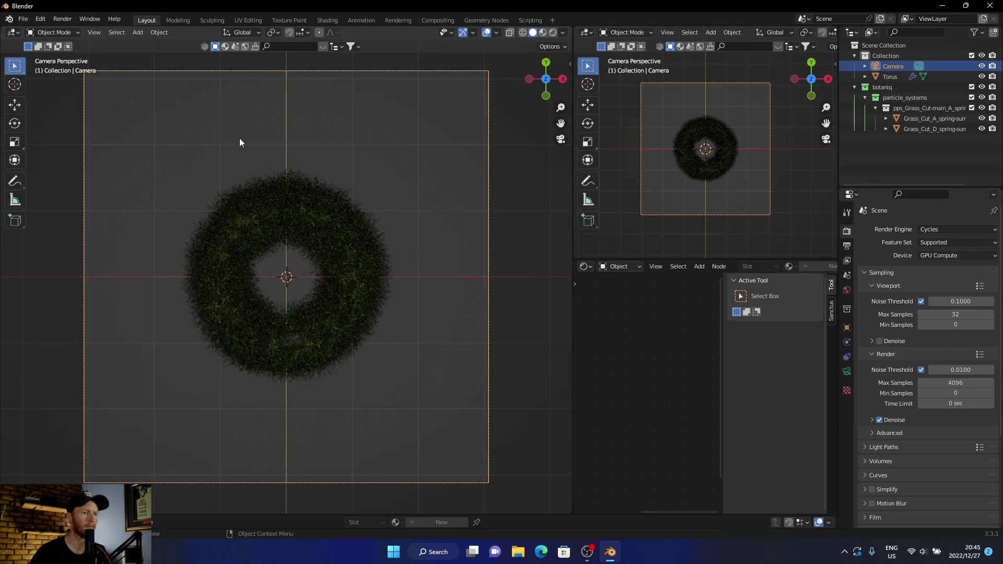
# - Append the Ocean 3 preset from the ocean sidebar tools
pyautogui.moveTo(571, 63); pyautogui.dragTo(458, 133)
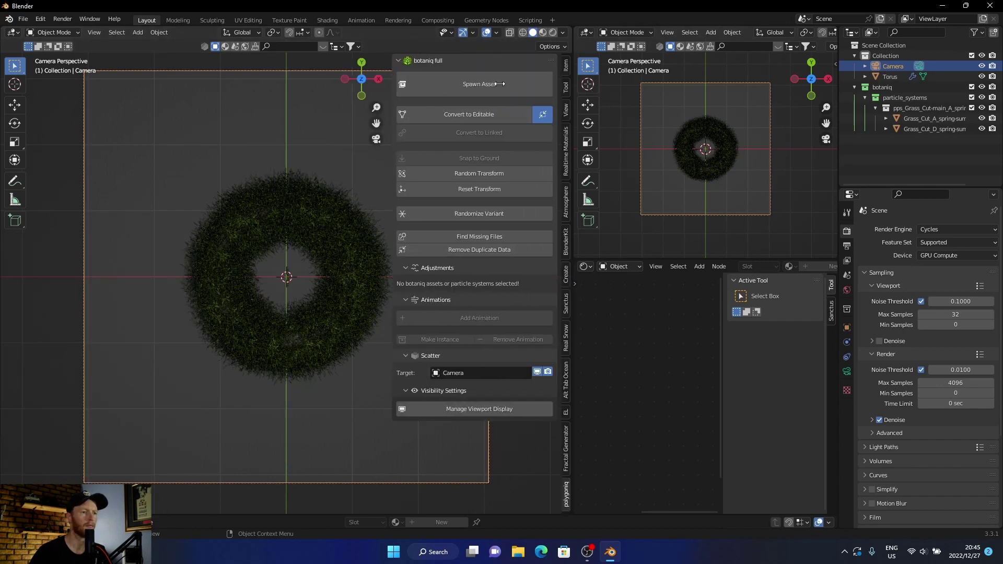
pyautogui.click(565, 380)
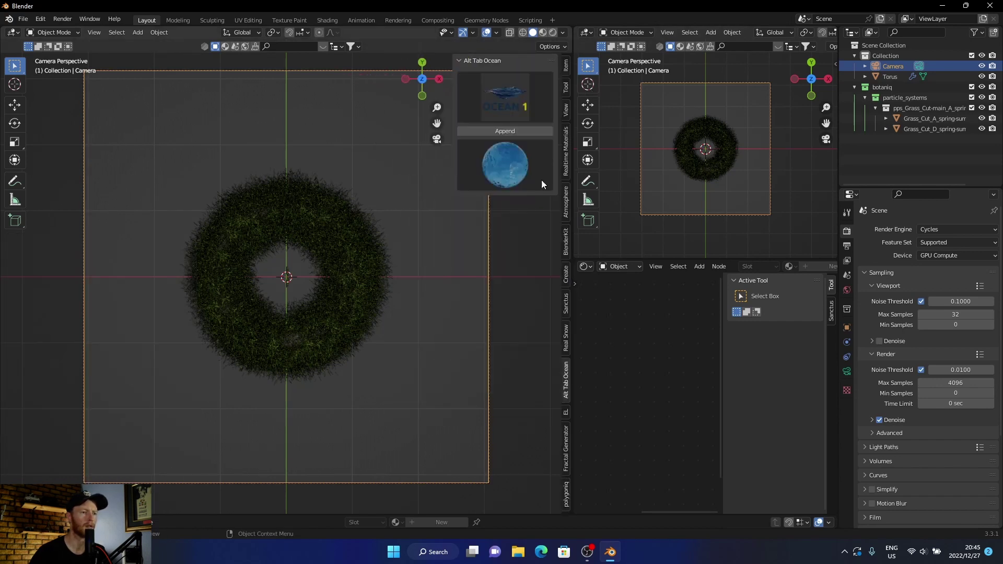
pyautogui.click(510, 100)
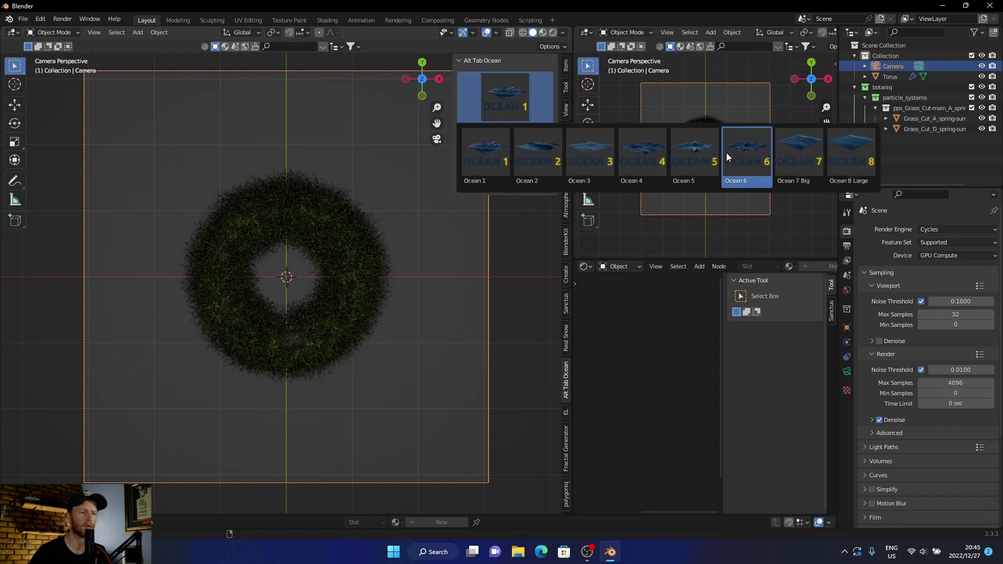
pyautogui.click(602, 159)
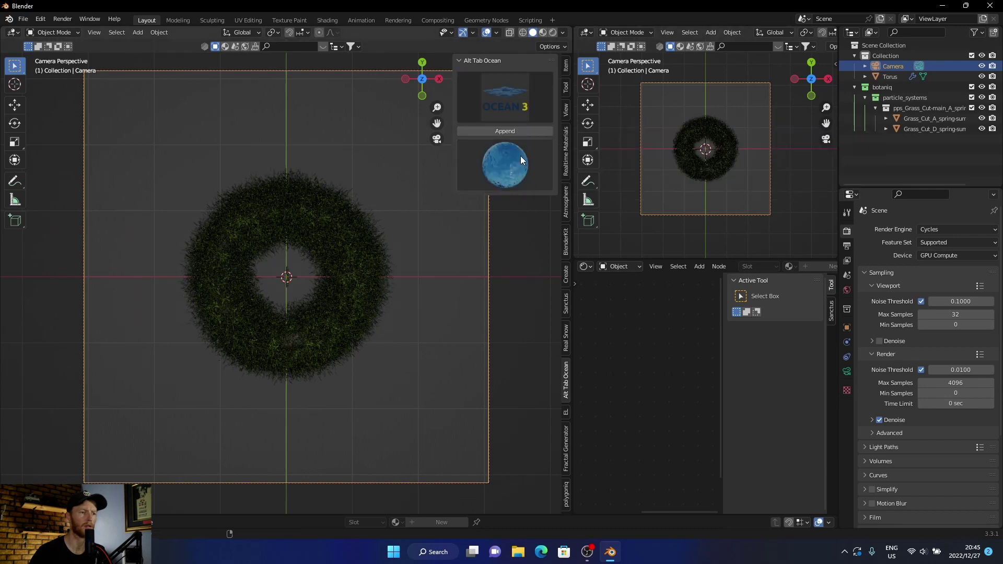
pyautogui.click(514, 134)
pyautogui.scroll(-4, 388, 238)
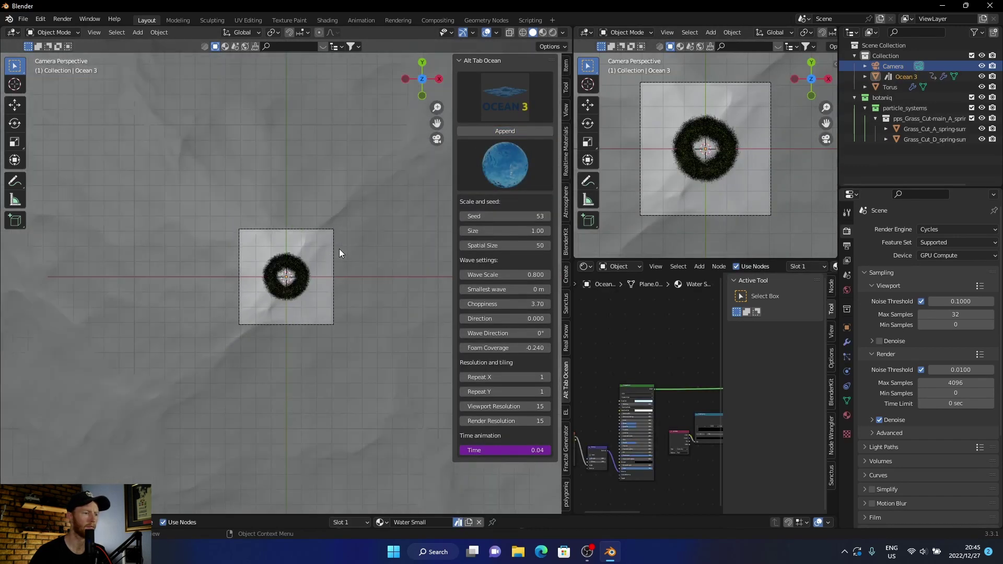
# - Scale the Ocean 3 surface up beyond the camera frame and hide the panel
pyautogui.click(274, 169)
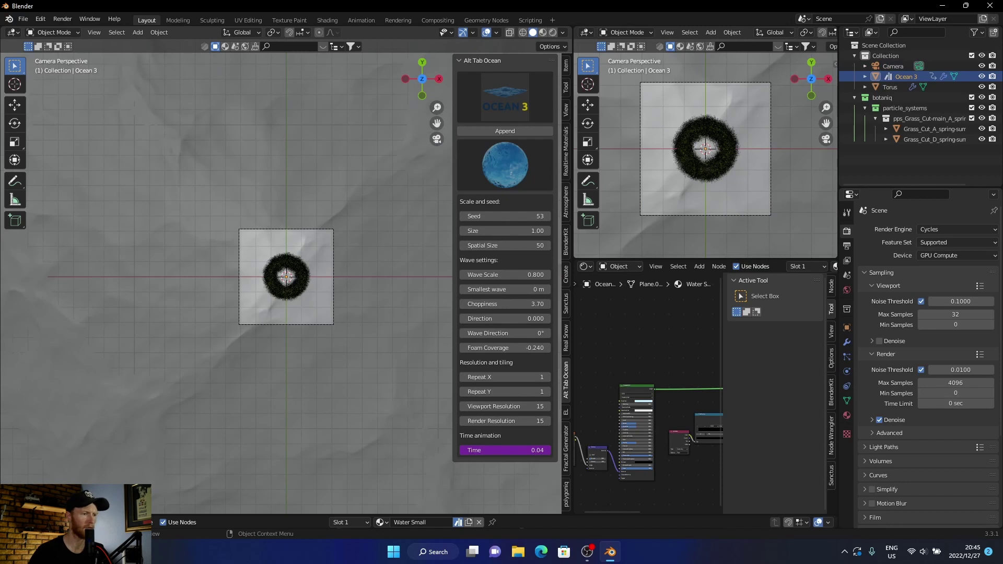
pyautogui.press('s')
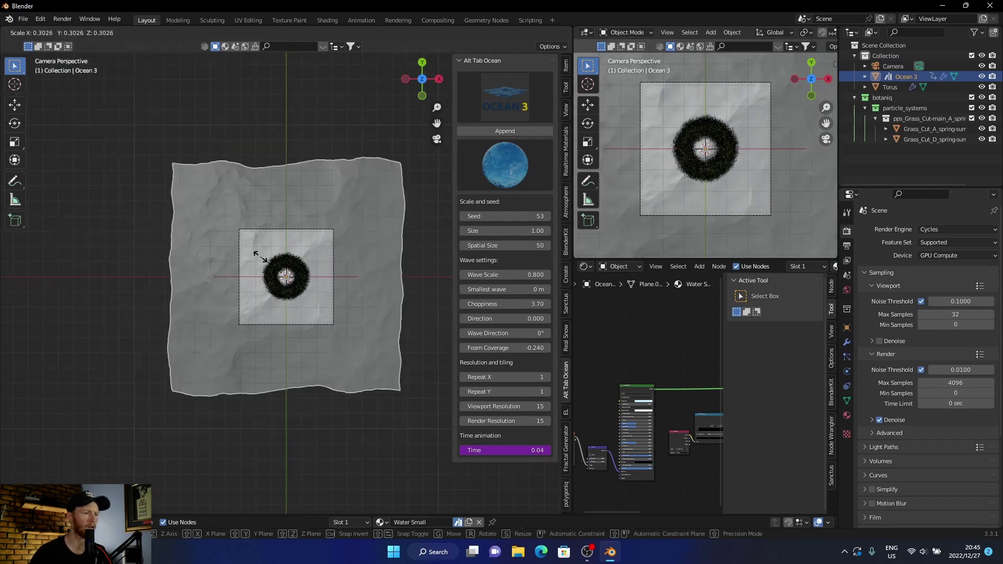
pyautogui.click(261, 258)
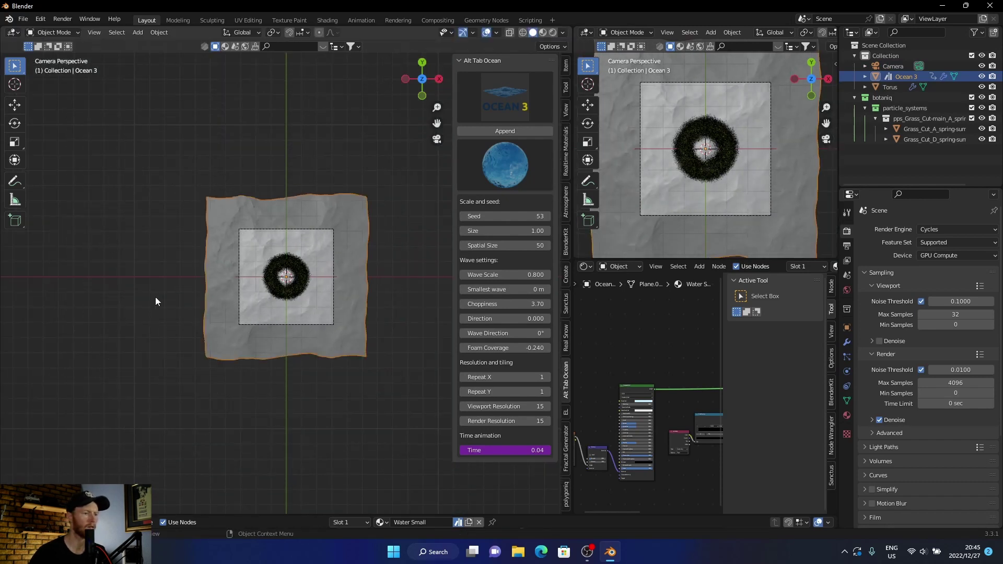
pyautogui.scroll(3, 155, 297)
pyautogui.scroll(2, 155, 297)
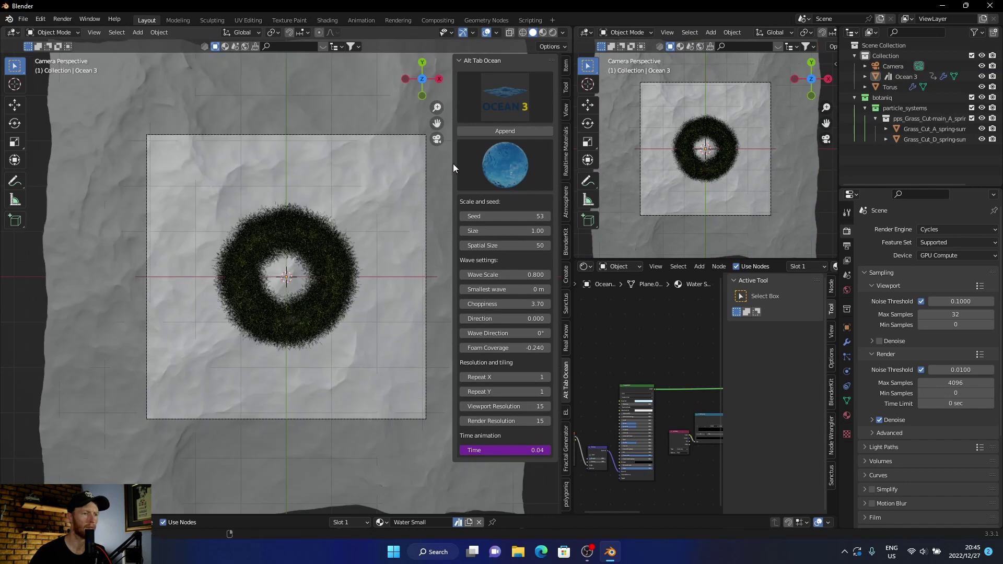
pyautogui.moveTo(452, 165); pyautogui.dragTo(560, 164)
pyautogui.scroll(2, 346, 264)
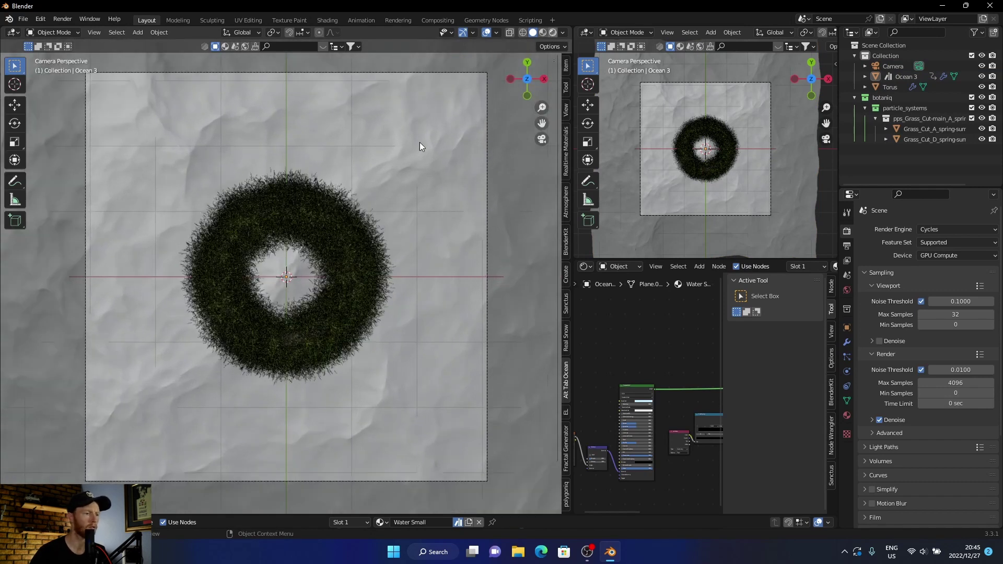
# - Preview the scene in rendered shading, then return to solid and orbit
pyautogui.hotkey('shift', 'z')
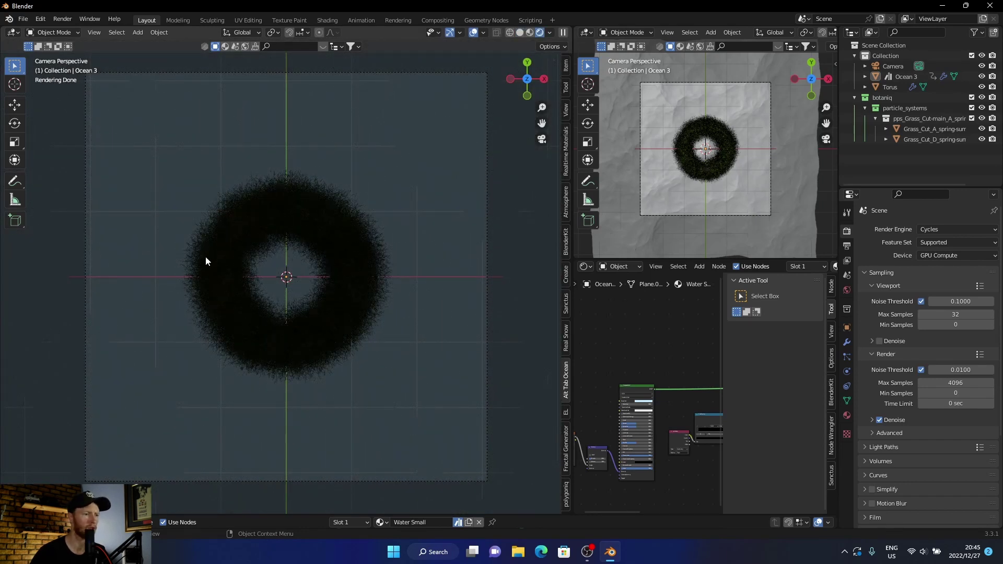
pyautogui.click(522, 34)
pyautogui.moveTo(335, 337)
pyautogui.mouseDown(button='middle')
pyautogui.moveTo(330, 347)
pyautogui.moveTo(338, 321)
pyautogui.mouseUp(button='middle')
pyautogui.scroll(-3, 338, 322)
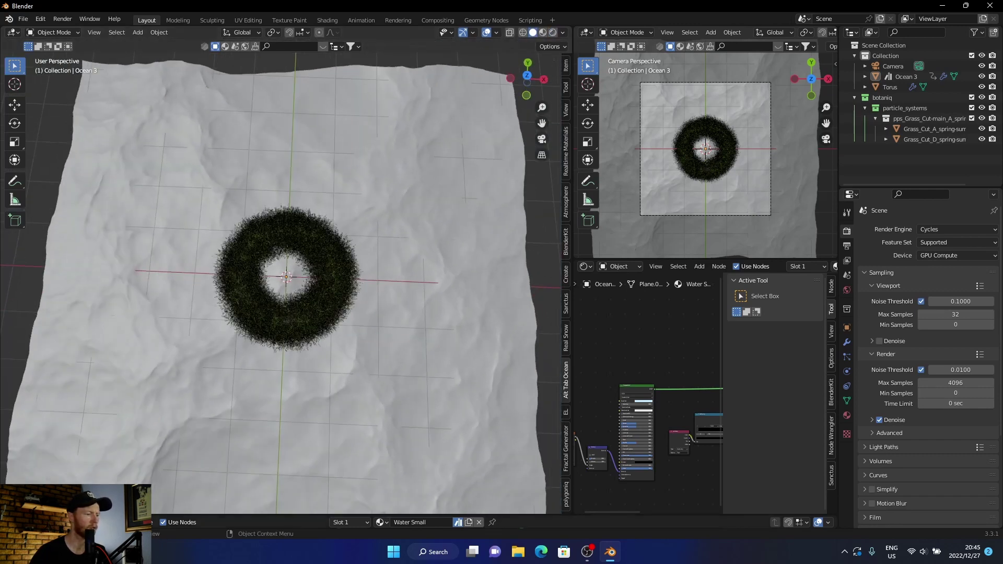
# - Show the Poly Haven library's HDRIs in an enlarged bottom Asset Browser
pyautogui.click(157, 522)
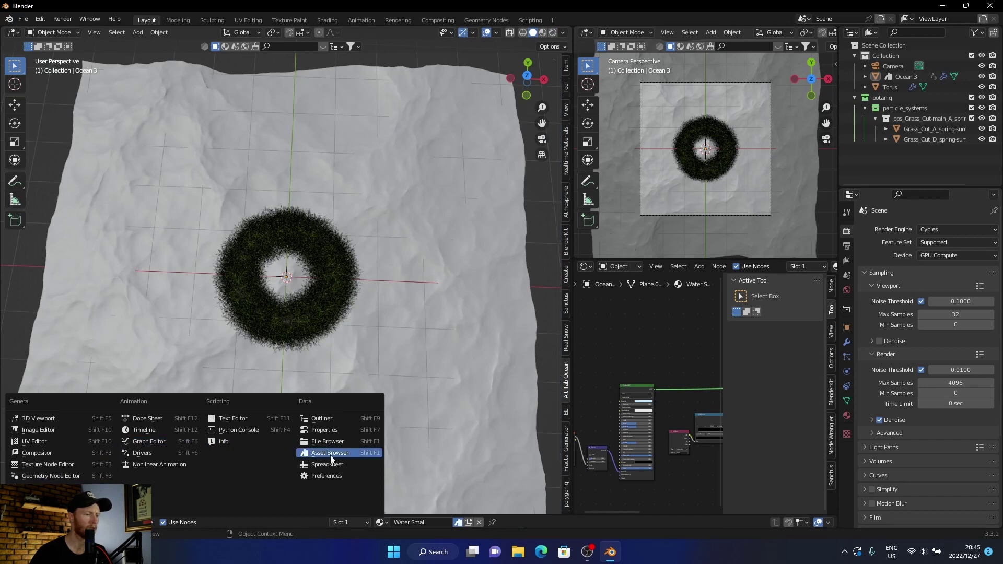
pyautogui.click(330, 454)
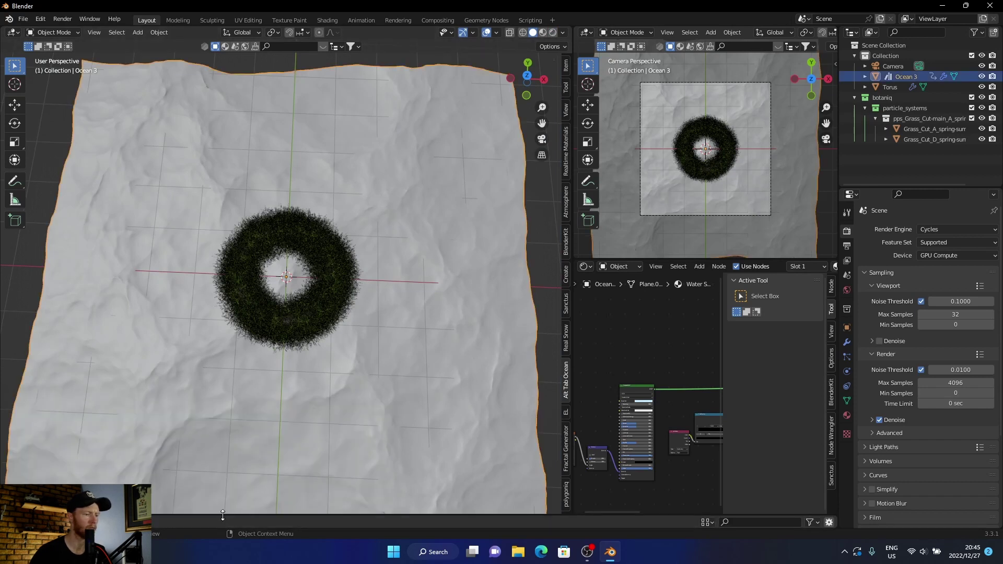
pyautogui.moveTo(225, 515); pyautogui.dragTo(225, 302)
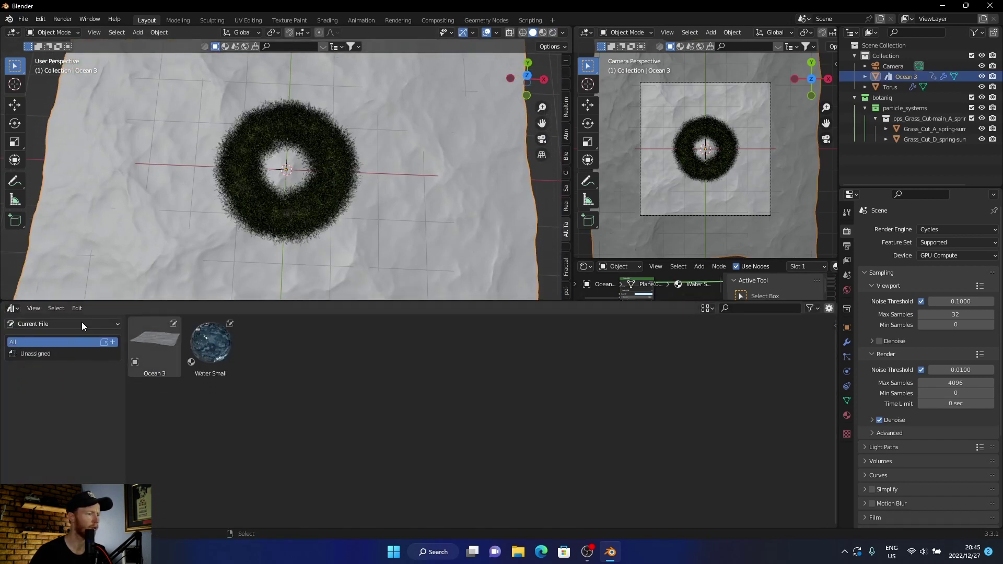
pyautogui.click(66, 323)
pyautogui.click(35, 377)
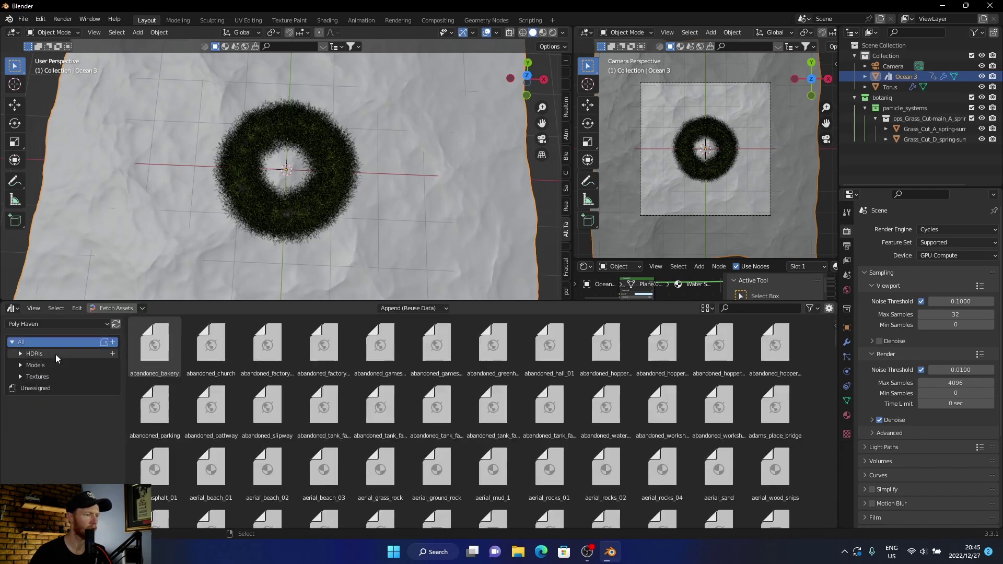
pyautogui.click(34, 353)
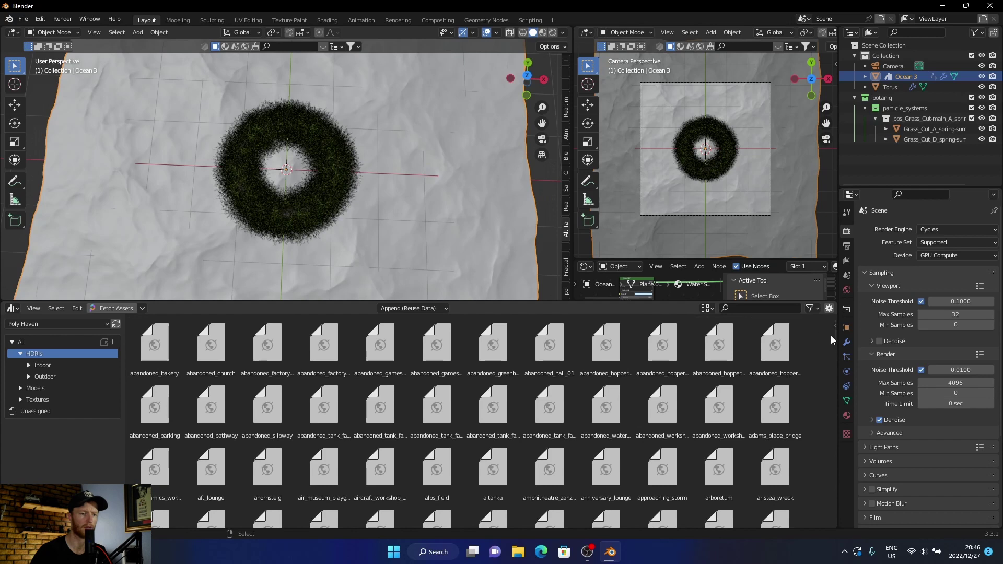
pyautogui.moveTo(836, 338); pyautogui.dragTo(832, 501)
pyautogui.scroll(-3, 235, 354)
pyautogui.scroll(-5, 252, 383)
pyautogui.scroll(-3, 263, 396)
pyautogui.scroll(-4, 263, 395)
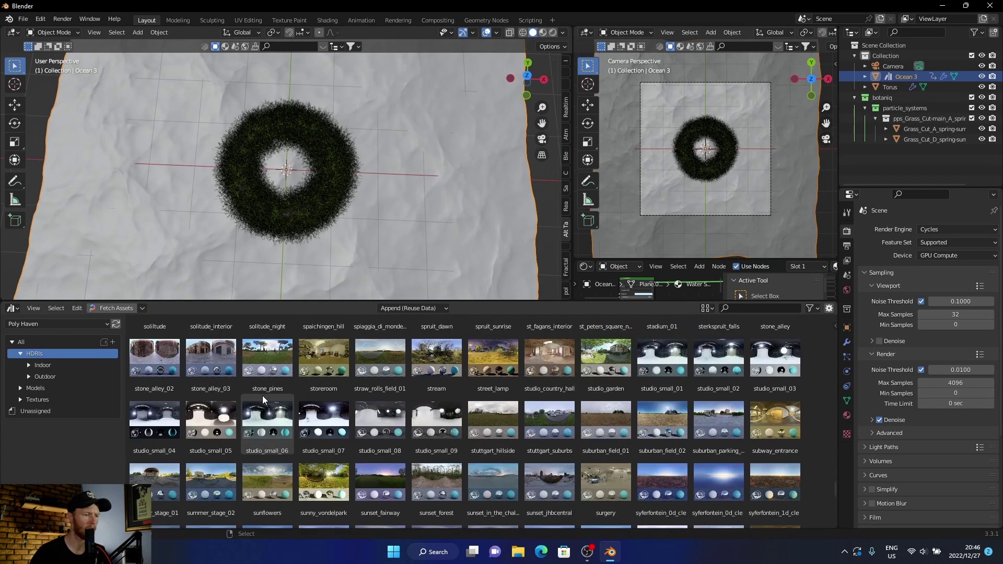
pyautogui.scroll(-1, 263, 396)
# - Choose the sunflowers HDRI, shrink the asset area, and switch to Top view
pyautogui.click(267, 460)
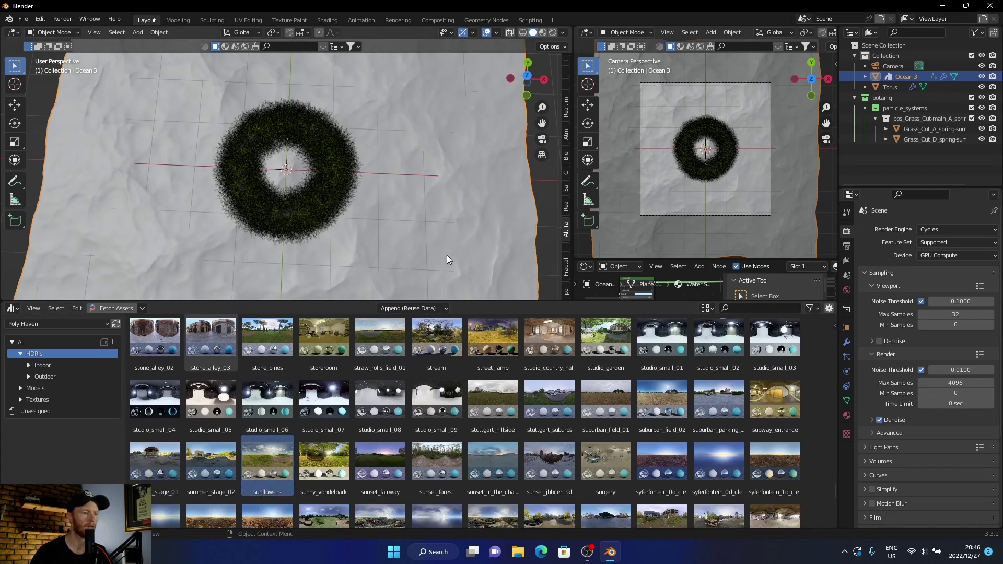
pyautogui.moveTo(418, 302); pyautogui.dragTo(417, 519)
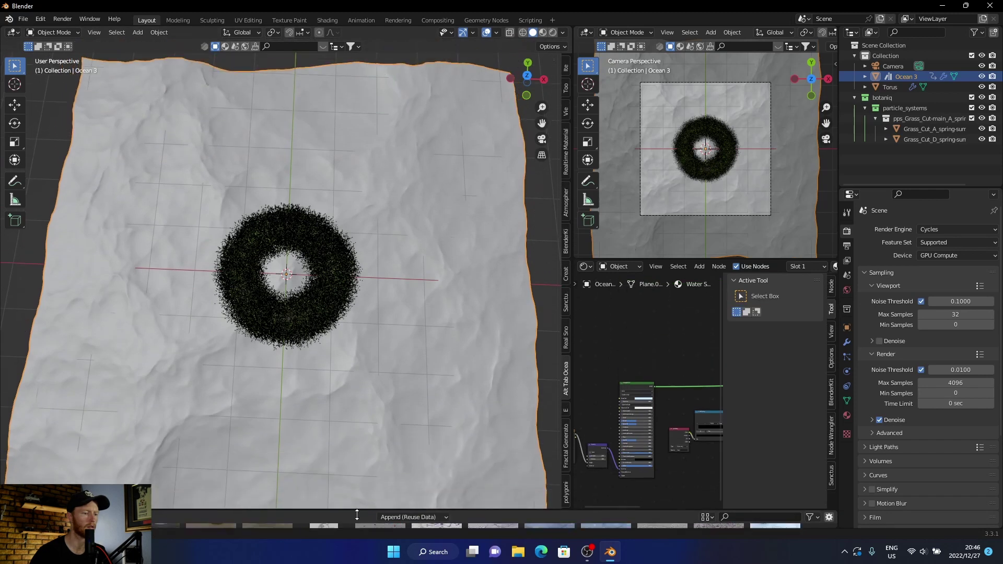
pyautogui.click(527, 76)
pyautogui.scroll(-3, 302, 211)
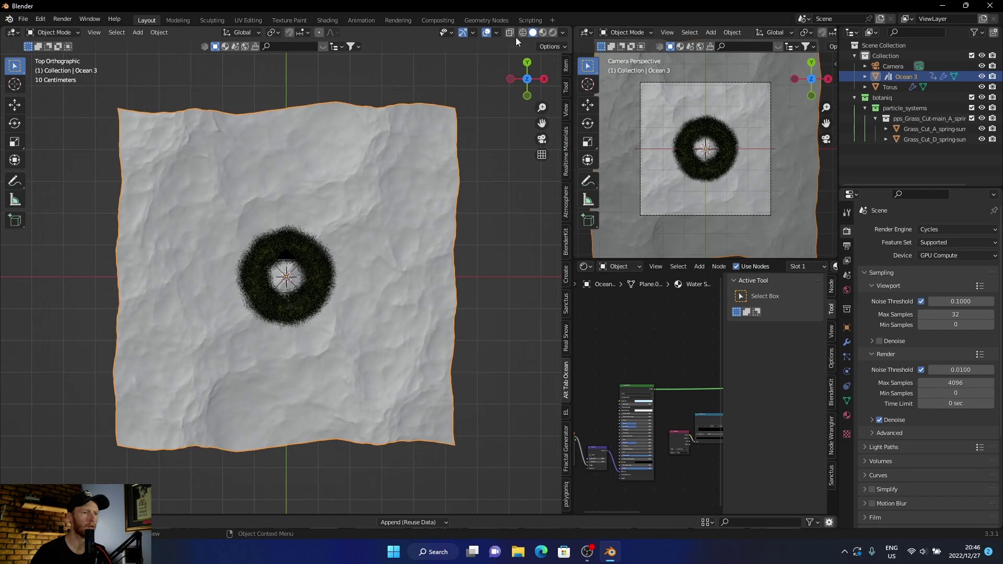
# - Preview the scene rendered, then return to solid shading and orbit side-on
pyautogui.click(553, 33)
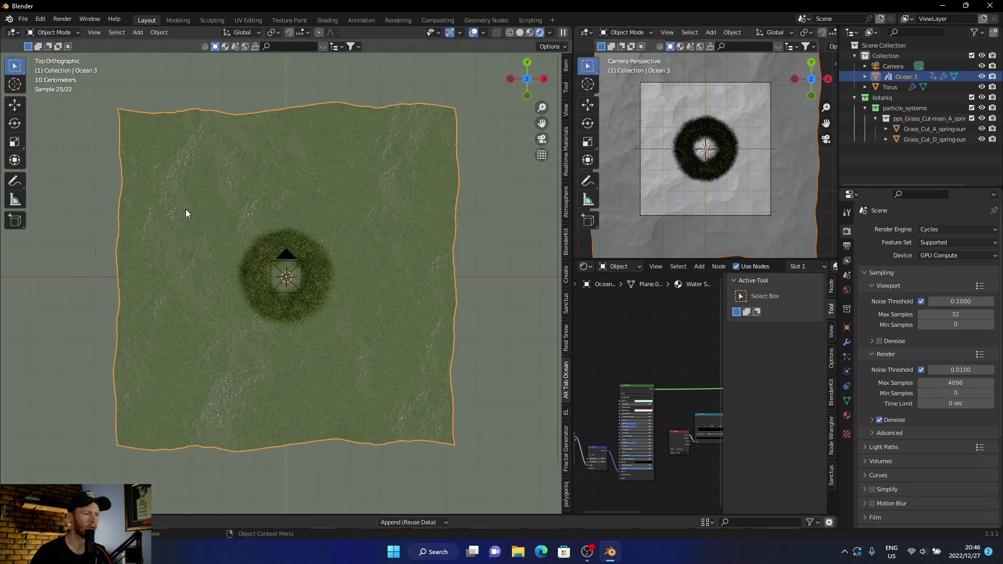
pyautogui.scroll(1, 185, 210)
pyautogui.scroll(1, 186, 209)
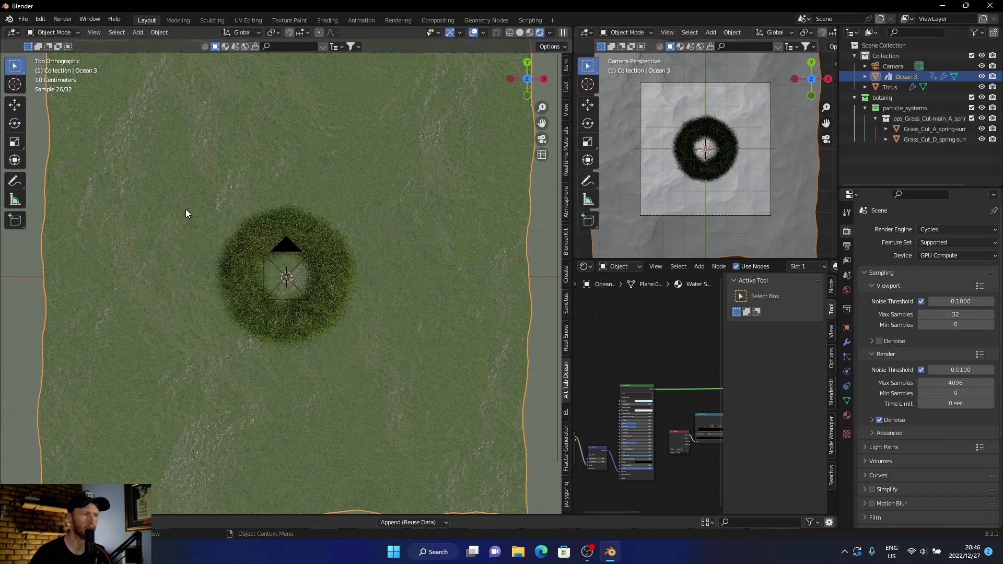
pyautogui.click(522, 33)
pyautogui.moveTo(437, 291)
pyautogui.mouseDown(button='middle')
pyautogui.moveTo(308, 184)
pyautogui.moveTo(284, 245)
pyautogui.mouseUp(button='middle')
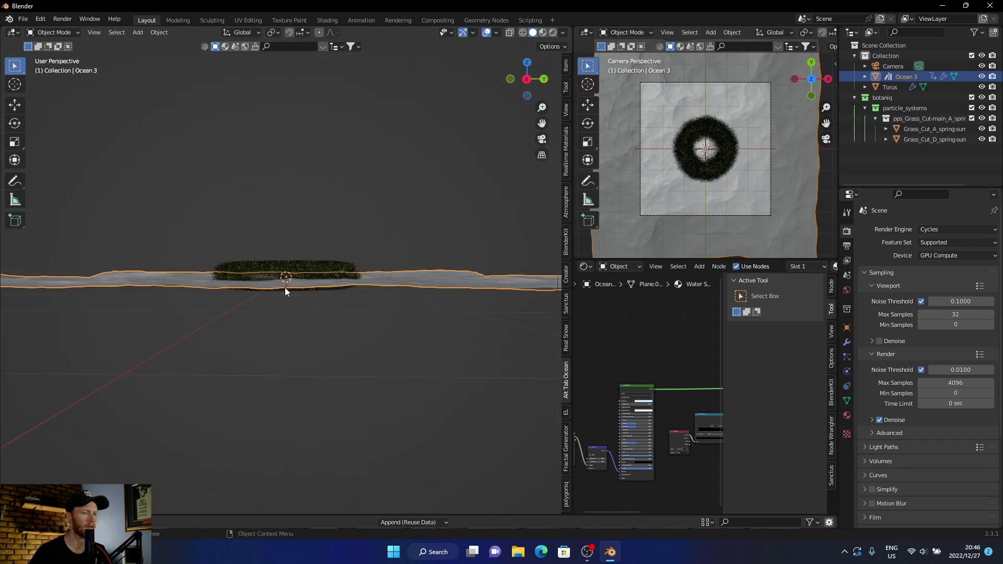
# - Raise the grass torus along Z to sit just above the ocean
pyautogui.click(304, 266)
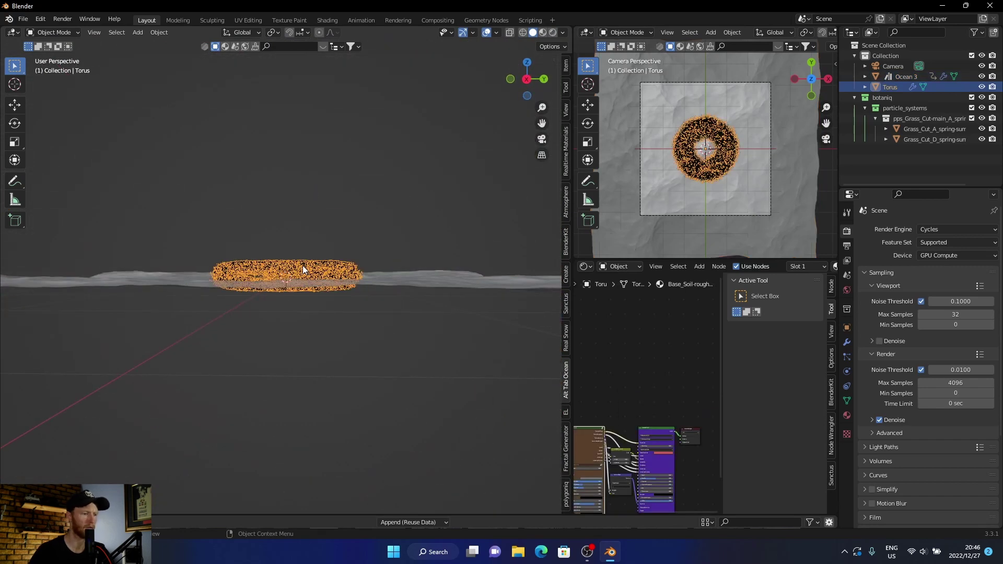
pyautogui.click(527, 81)
pyautogui.press('g')
pyautogui.press('z')
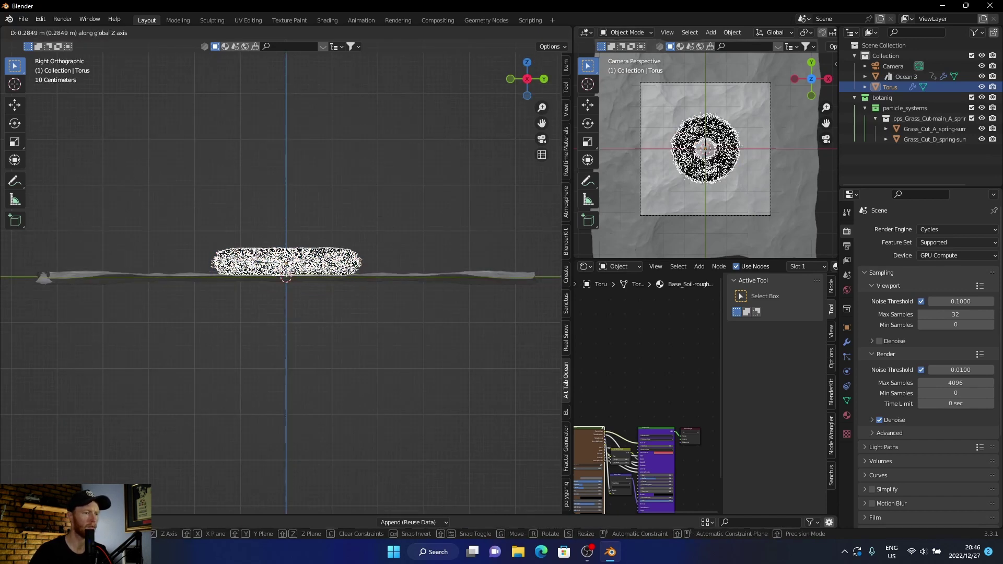
pyautogui.click(320, 254)
pyautogui.click(176, 372)
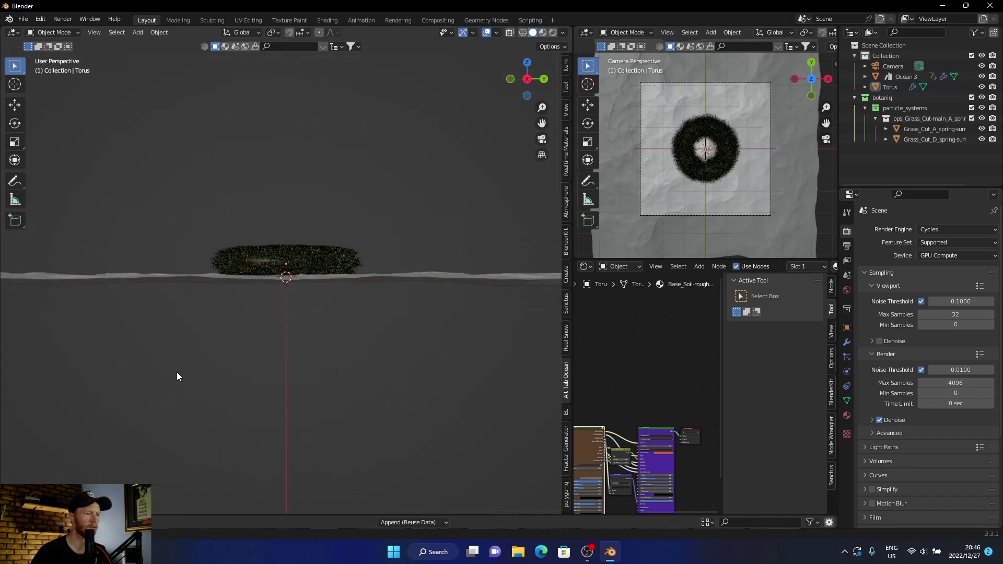
pyautogui.moveTo(182, 374)
pyautogui.mouseDown(button='middle')
pyautogui.moveTo(319, 425)
pyautogui.moveTo(311, 434)
pyautogui.moveTo(235, 424)
pyautogui.moveTo(261, 406)
pyautogui.mouseUp(button='middle')
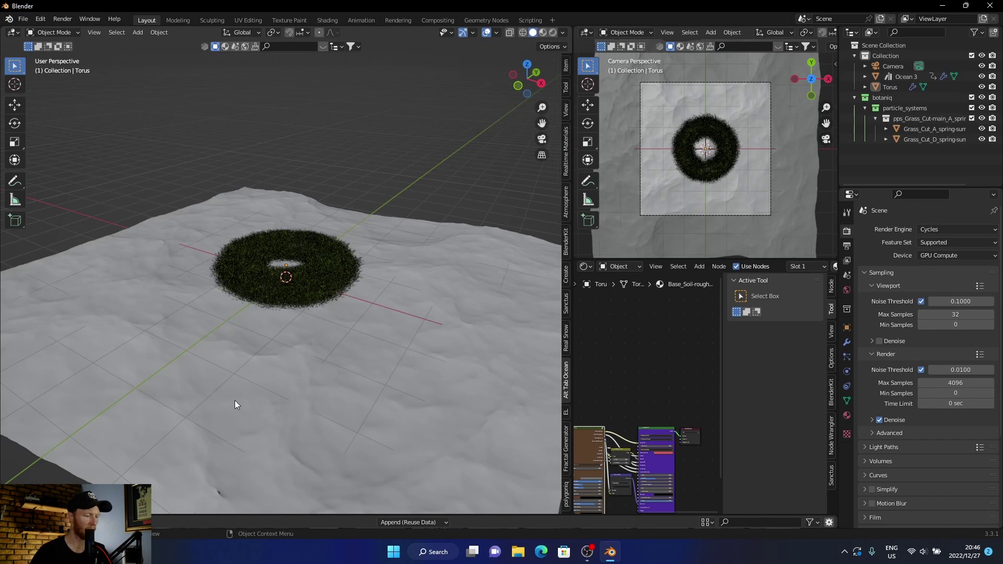
# - Add a plane at the cursor, scale it large, and lower it along Z
pyautogui.hotkey('shift', 's')
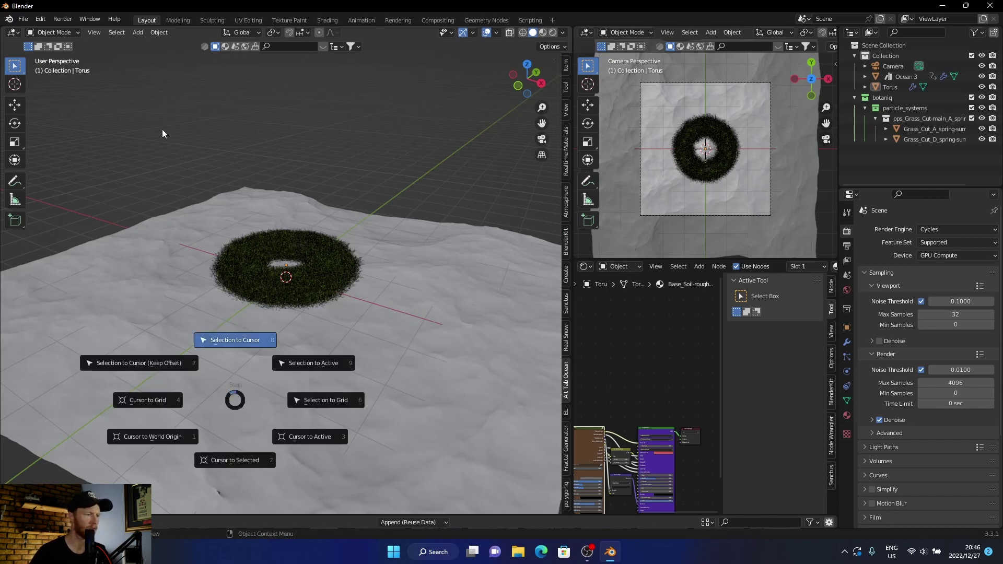
pyautogui.click(163, 157)
pyautogui.hotkey('shift', 'a')
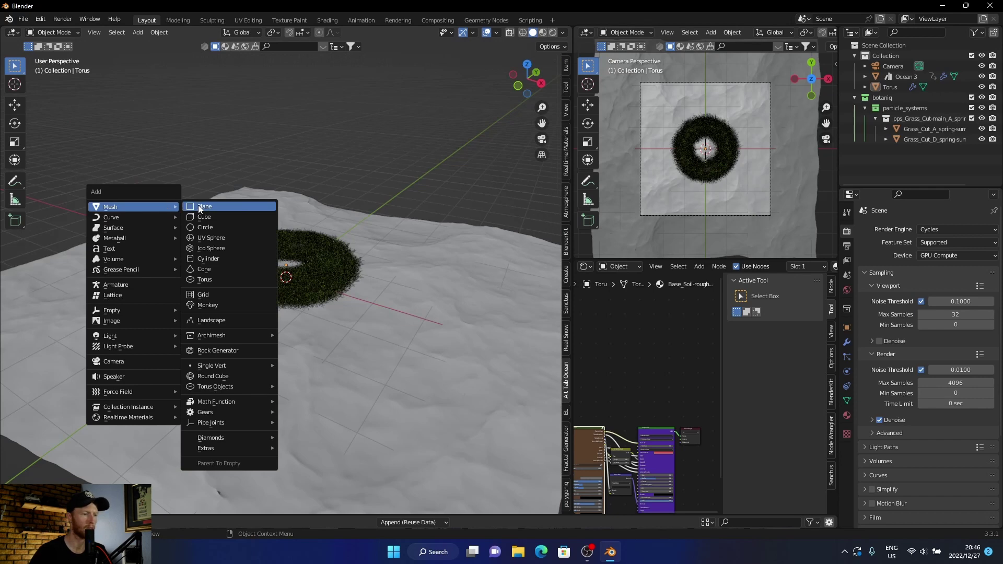
pyautogui.click(192, 205)
pyautogui.press('s')
pyautogui.click(95, 502)
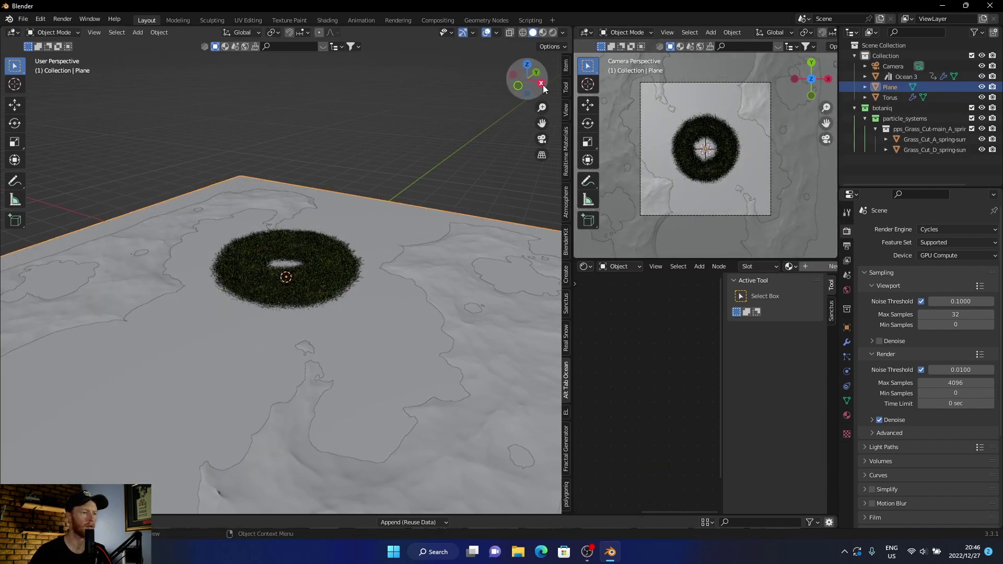
pyautogui.click(540, 83)
pyautogui.press('g')
pyautogui.press('z')
pyautogui.click(387, 261)
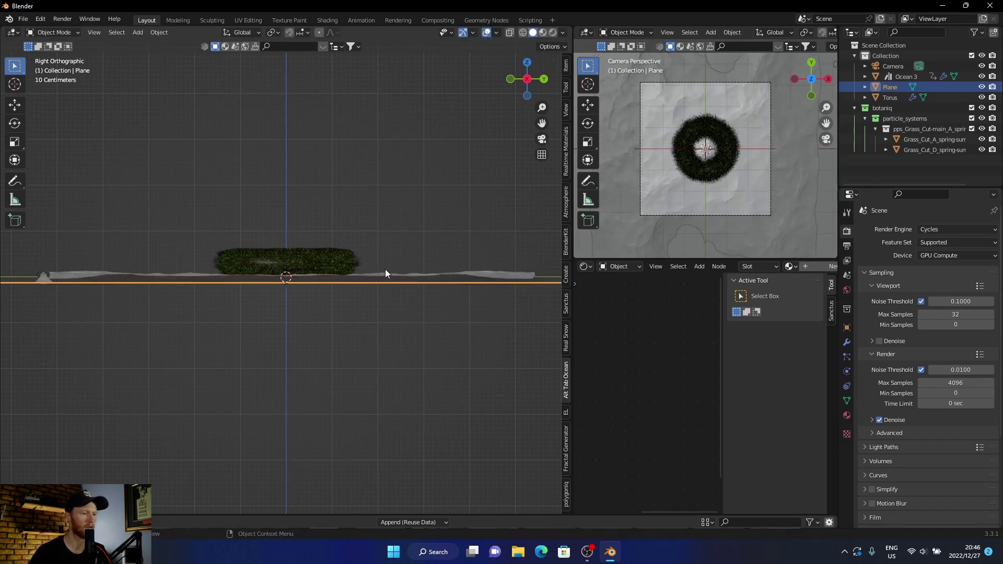
# - Give the plane a new material with a light blue base colour
pyautogui.click(847, 416)
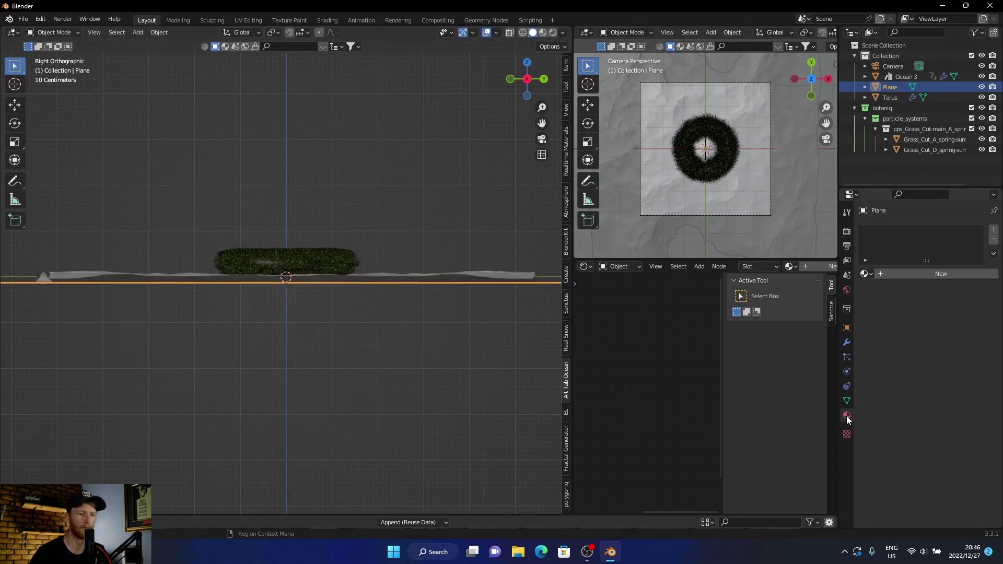
pyautogui.click(925, 274)
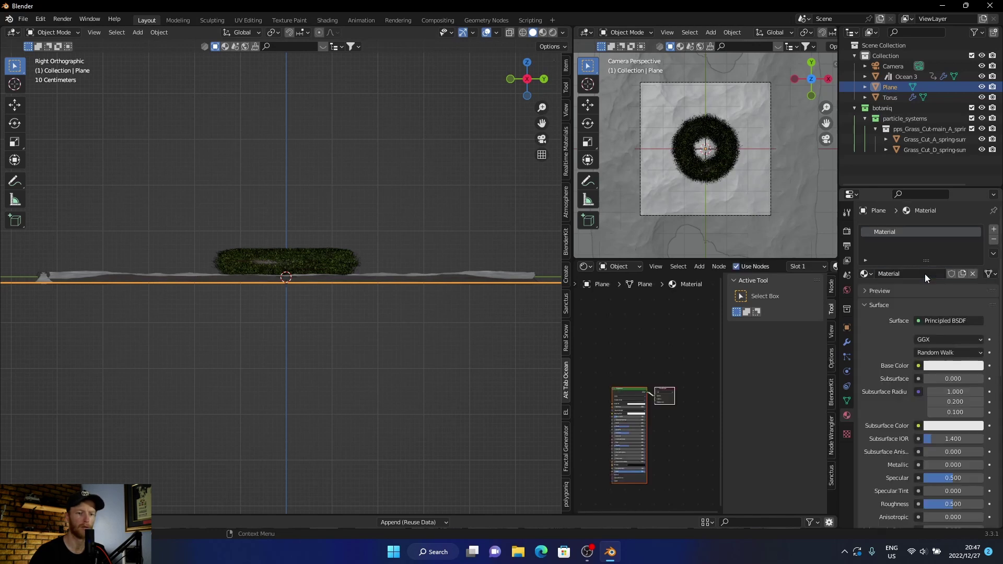
pyautogui.click(939, 366)
pyautogui.click(933, 245)
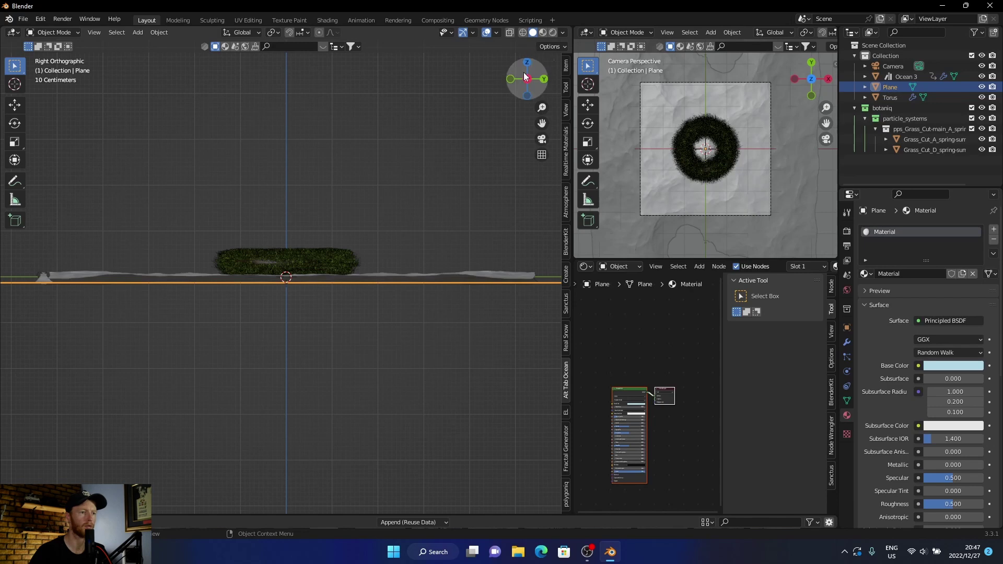
# - Preview the camera view rendered without overlays, select the torus, and return to solid shading
pyautogui.click(540, 139)
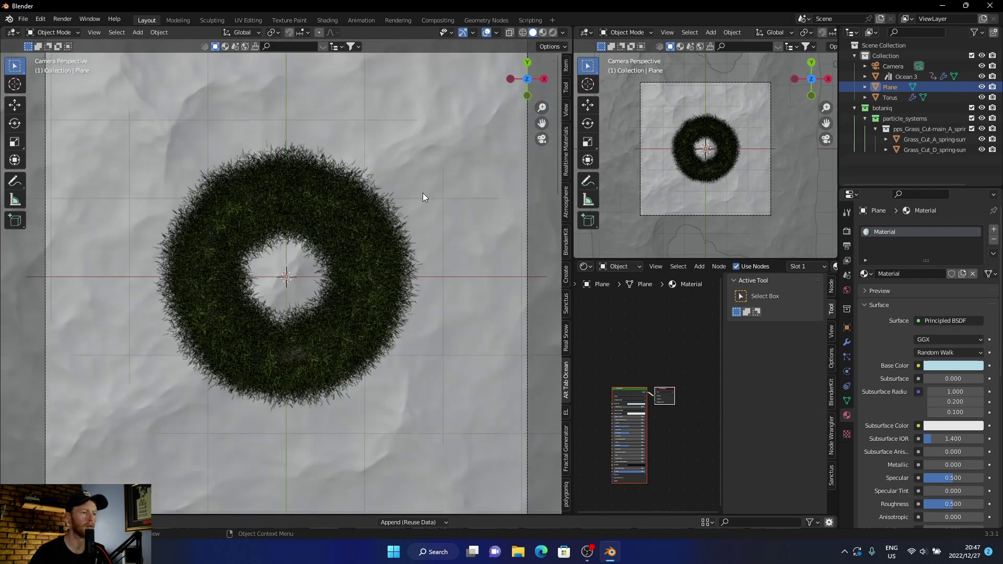
pyautogui.scroll(-1, 423, 193)
pyautogui.click(555, 32)
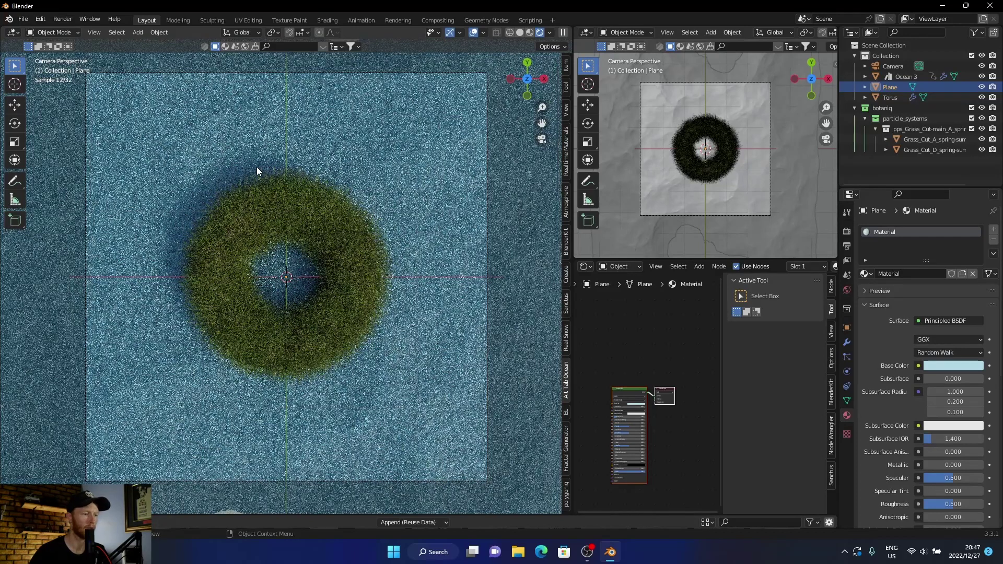
pyautogui.click(473, 33)
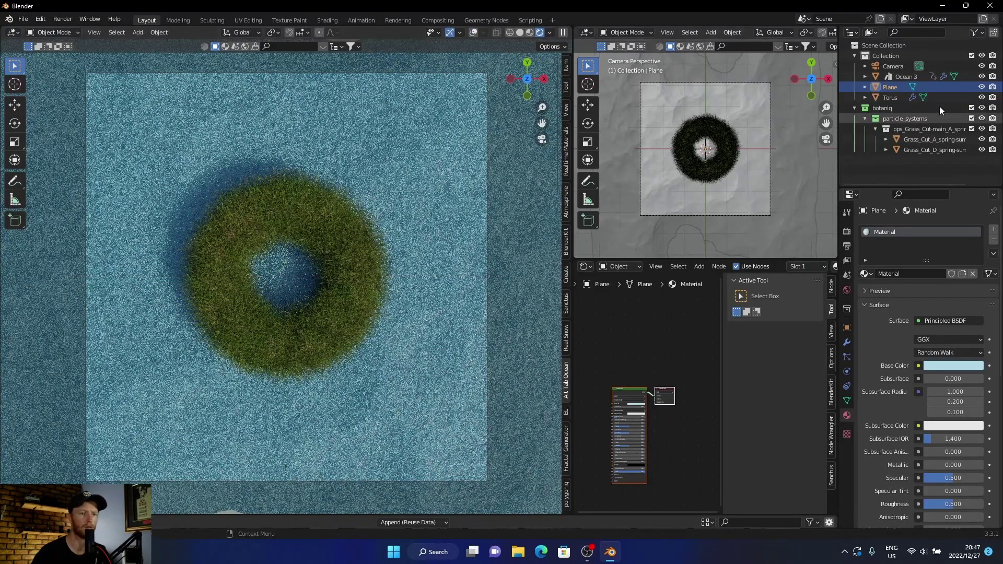
pyautogui.click(888, 95)
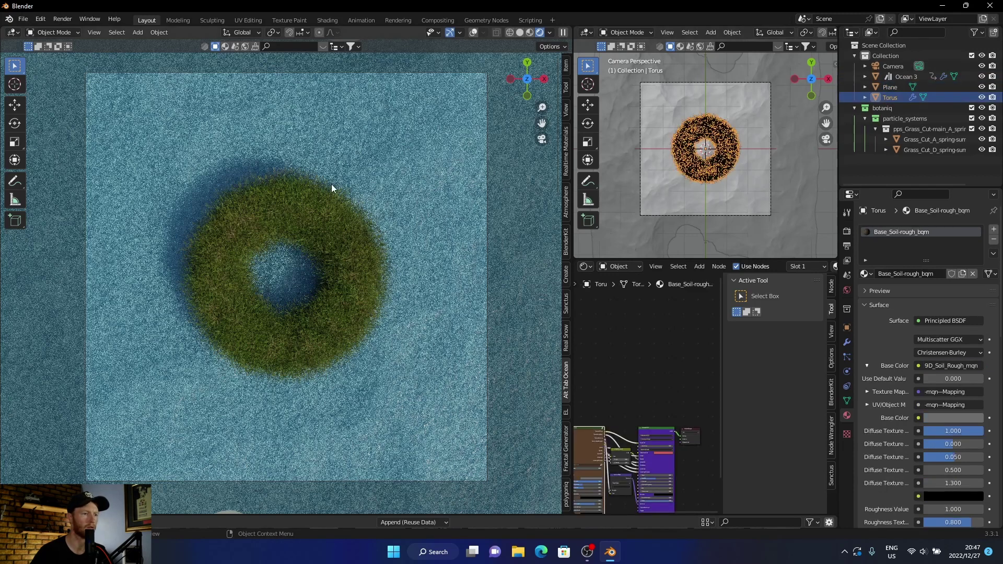
pyautogui.click(473, 33)
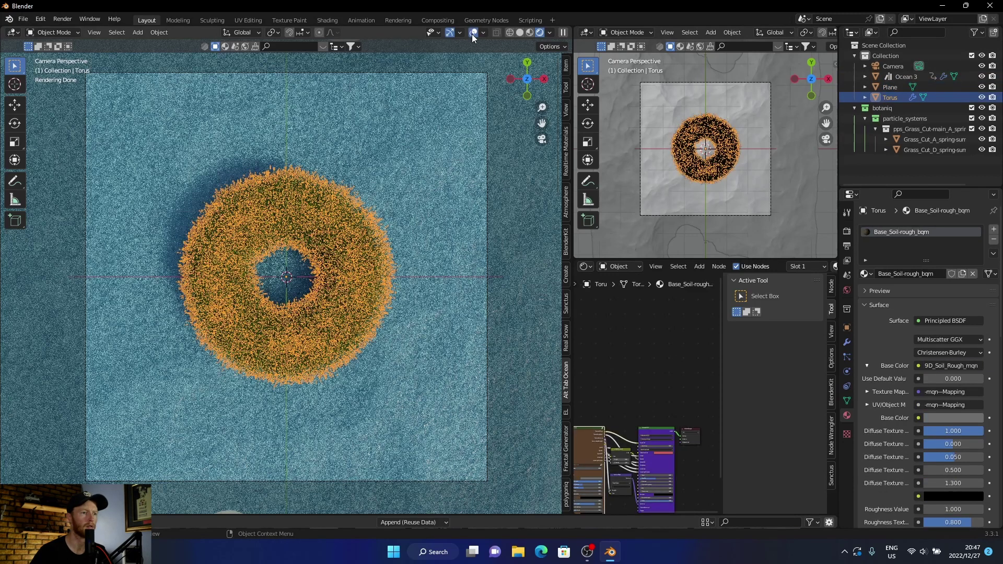
pyautogui.click(522, 34)
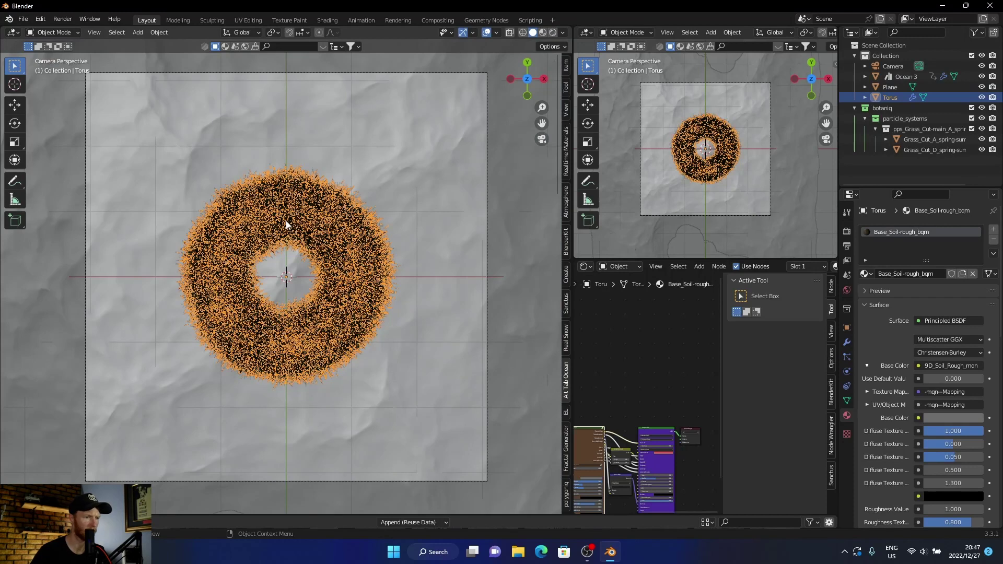
# - Duplicate the grass torus and move the copy along X
pyautogui.hotkey('shift', 'd')
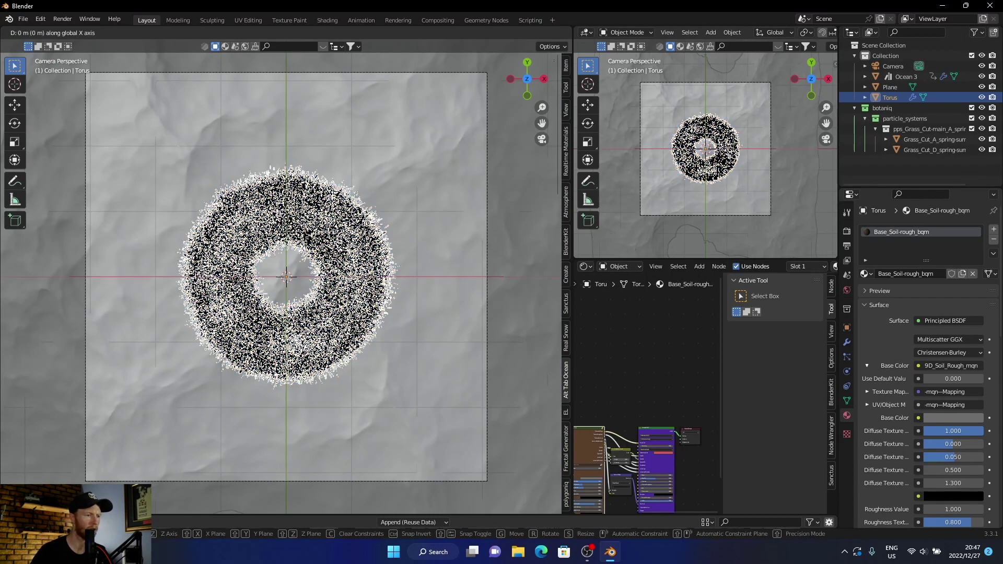
pyautogui.press('x')
pyautogui.click(292, 220)
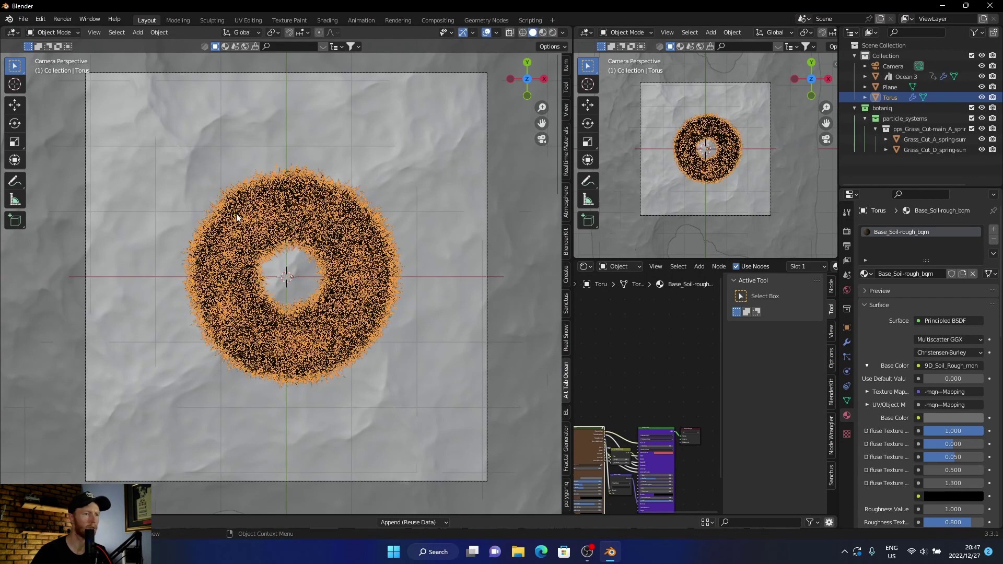
# - Inspect the scene rendered from an angle, then view it top-down through the camera in solid shading
pyautogui.click(553, 36)
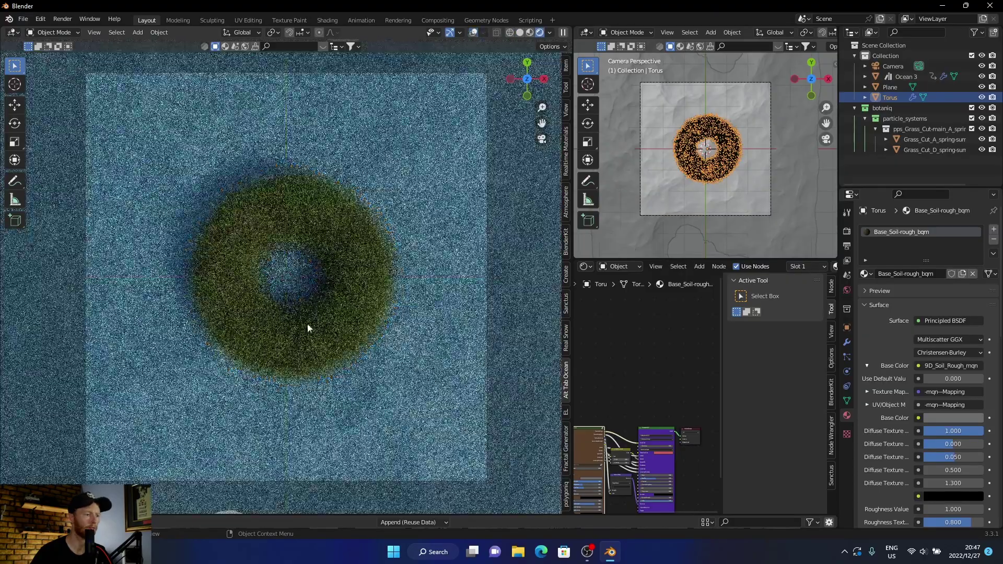
pyautogui.scroll(-3, 308, 323)
pyautogui.moveTo(307, 324); pyautogui.dragTo(312, 267, button='middle')
pyautogui.scroll(-3, 314, 266)
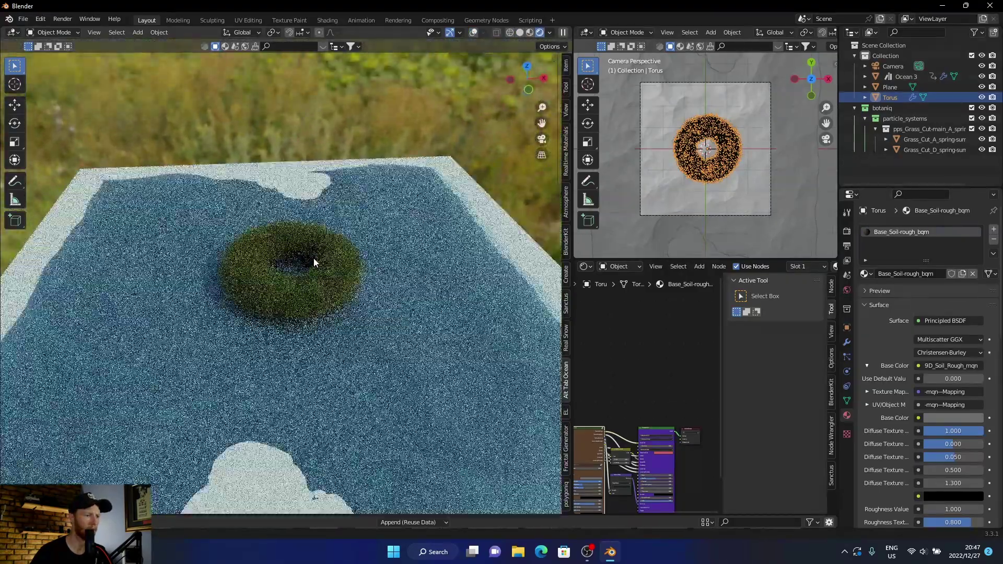
pyautogui.scroll(3, 314, 259)
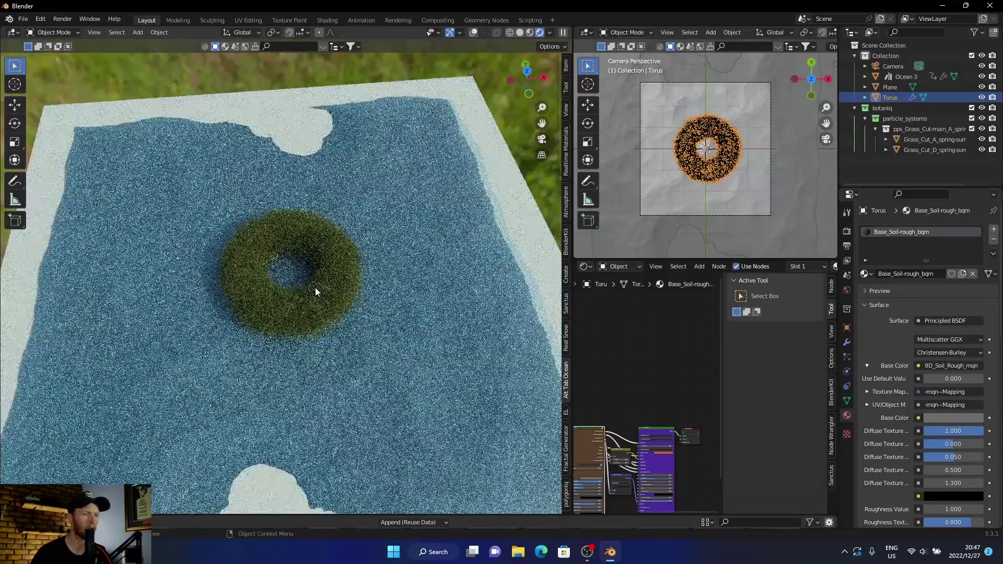
pyautogui.click(519, 33)
pyautogui.click(528, 95)
pyautogui.scroll(3, 316, 314)
pyautogui.press('KP_0')
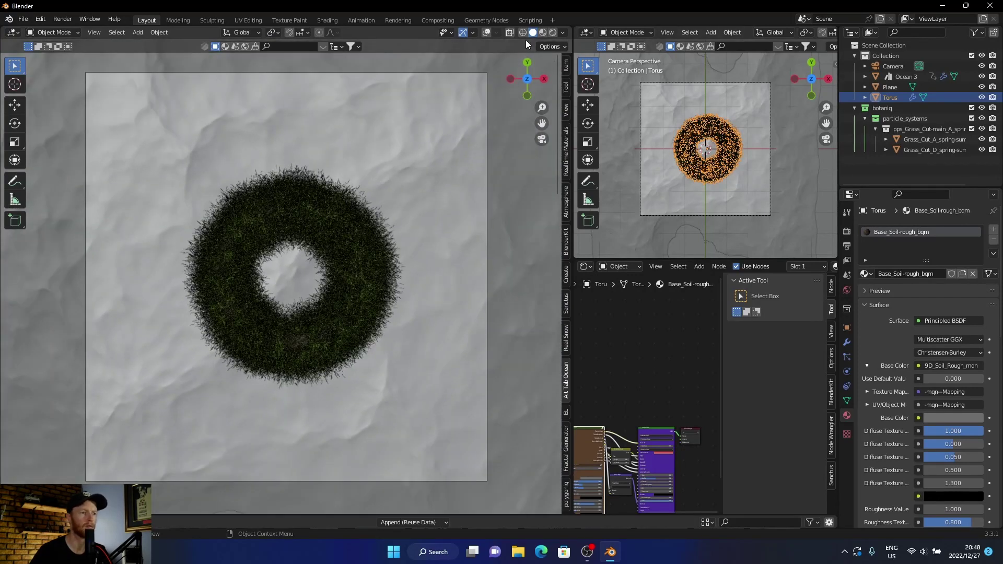
# - Shrink the grass torus slightly and move it to the top-left quarter
pyautogui.click(486, 33)
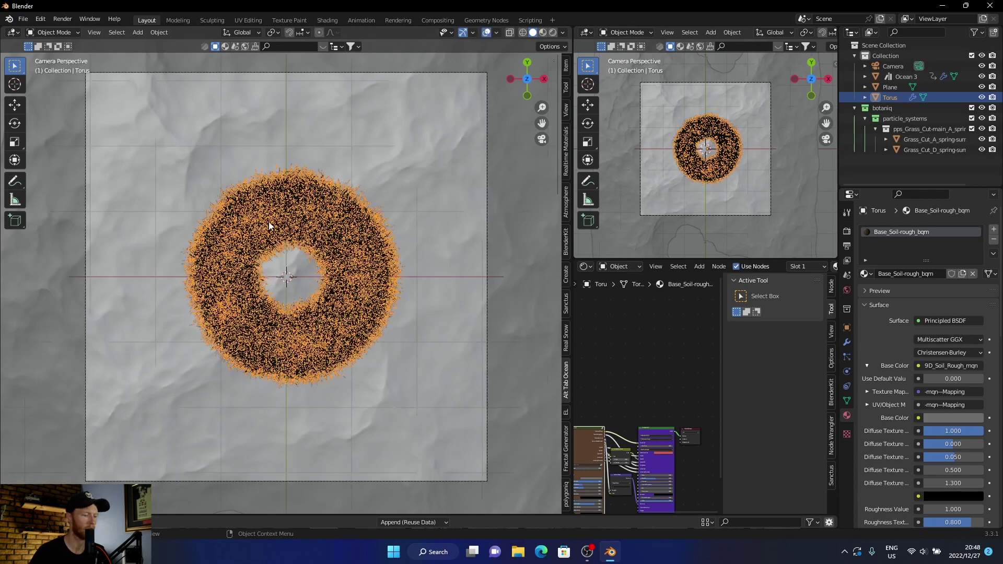
pyautogui.press('s')
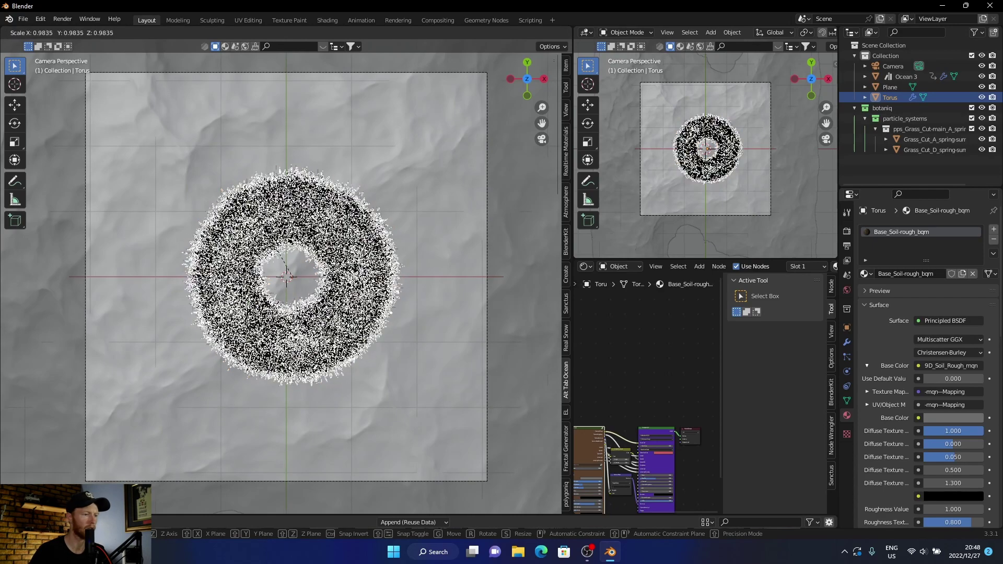
pyautogui.click(287, 277)
pyautogui.press('g')
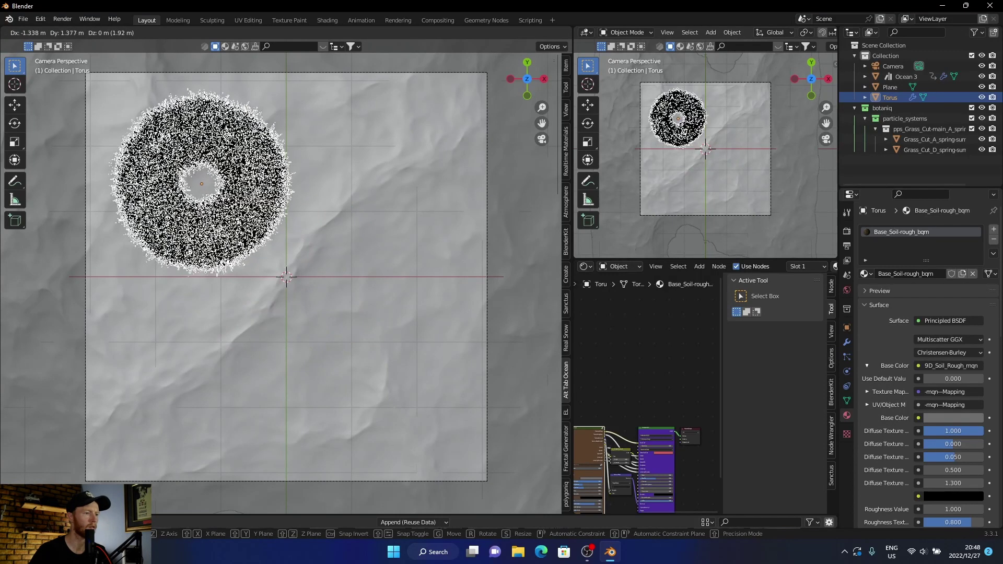
pyautogui.click(165, 145)
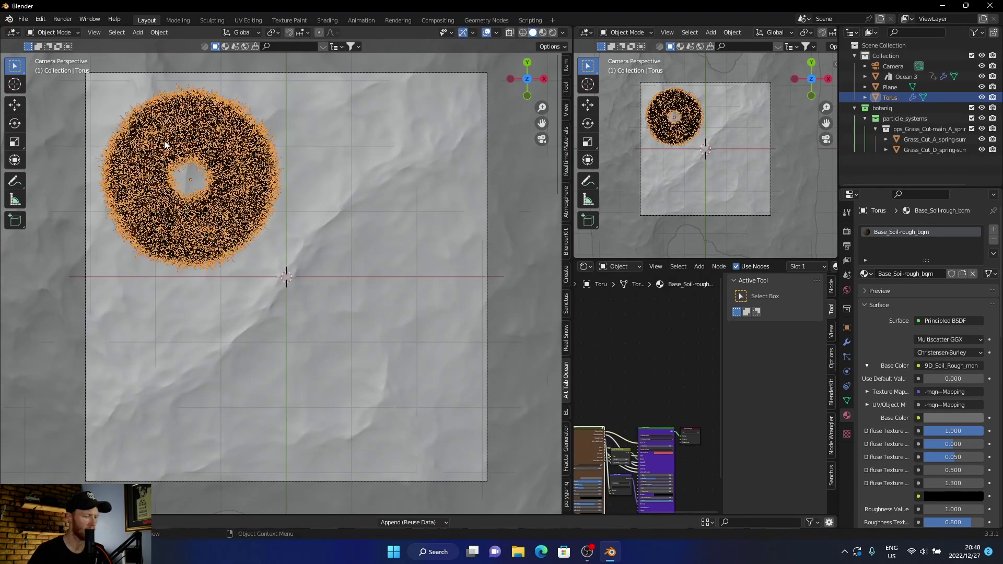
# - Duplicate it into top-right, bottom-right and bottom-left rings, then select the ocean
pyautogui.hotkey('shift', 'd')
pyautogui.press('x')
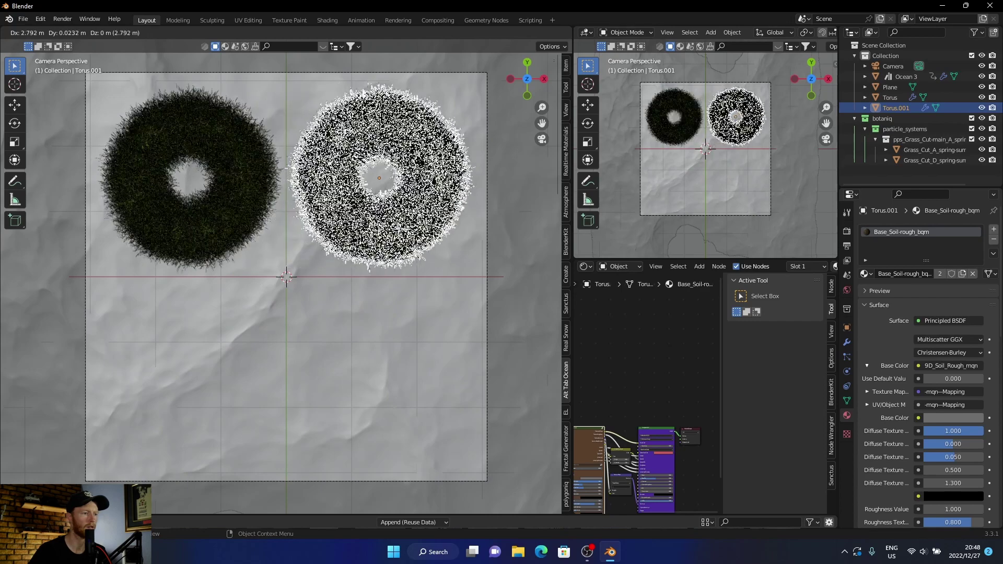
pyautogui.click(358, 139)
pyautogui.hotkey('shift', 'd')
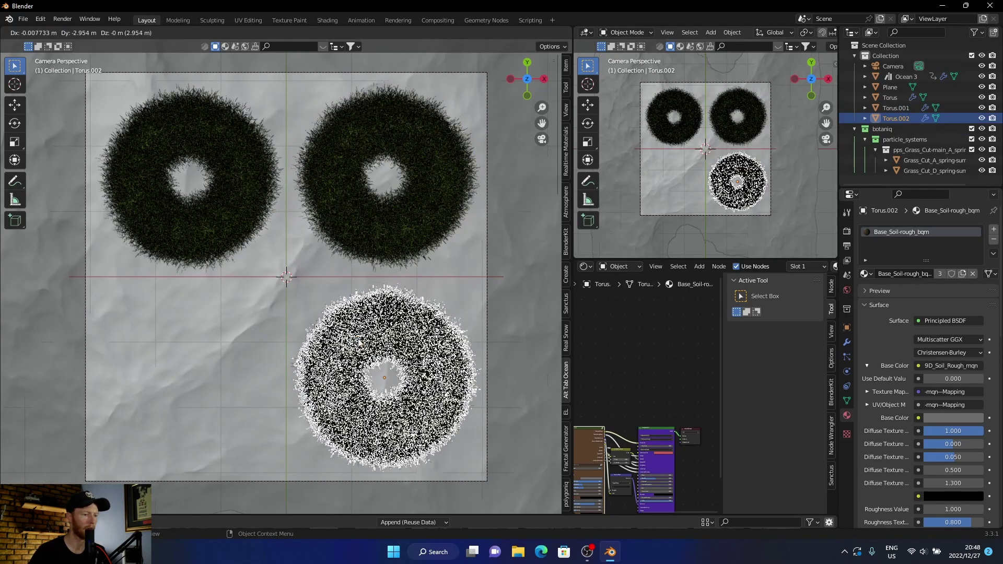
pyautogui.click(359, 344)
pyautogui.hotkey('shift', 'd')
pyautogui.press('x')
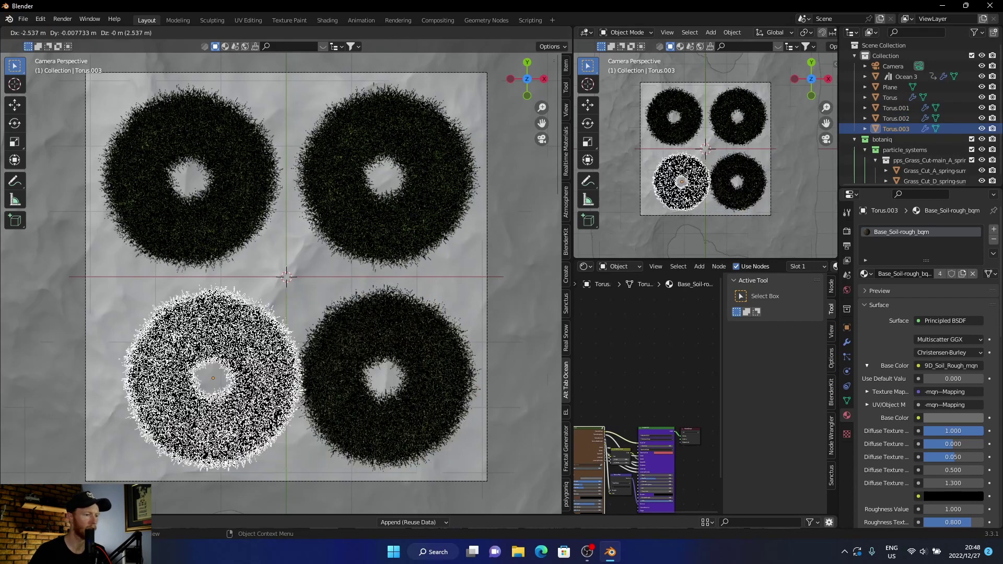
pyautogui.click(161, 340)
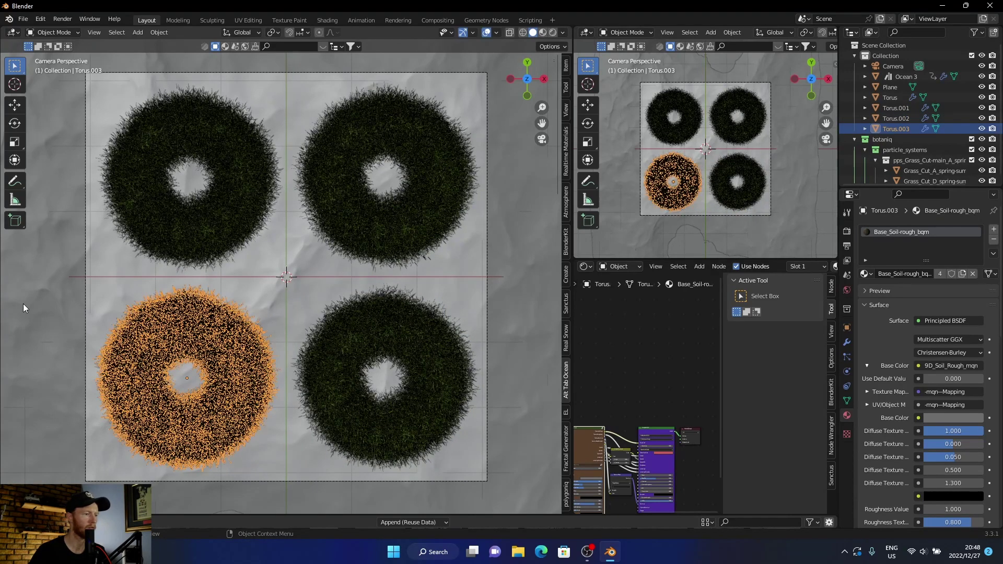
pyautogui.click(39, 320)
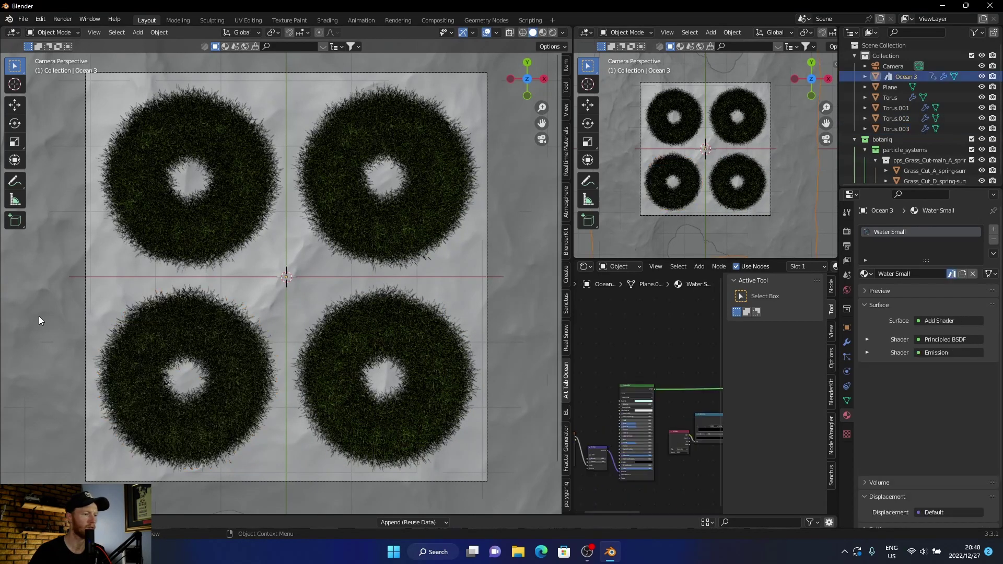
pyautogui.click(553, 34)
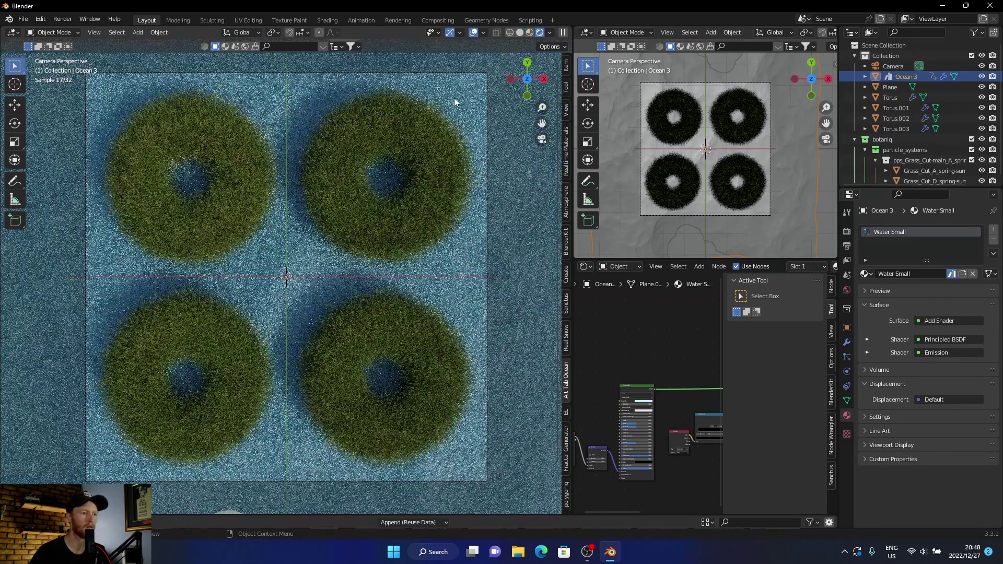
pyautogui.click(474, 32)
pyautogui.moveTo(281, 344); pyautogui.dragTo(298, 236, button='middle')
pyautogui.scroll(2, 298, 235)
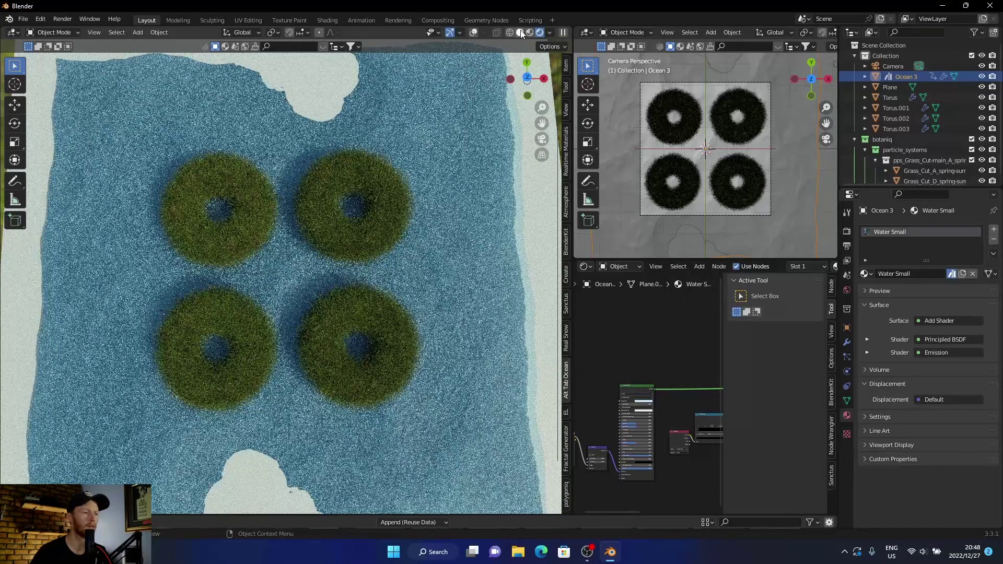
pyautogui.click(521, 32)
pyautogui.scroll(-3, 347, 290)
pyautogui.click(541, 140)
# - Add a sun light and raise it high along Z in side view
pyautogui.hotkey('shift', 'a')
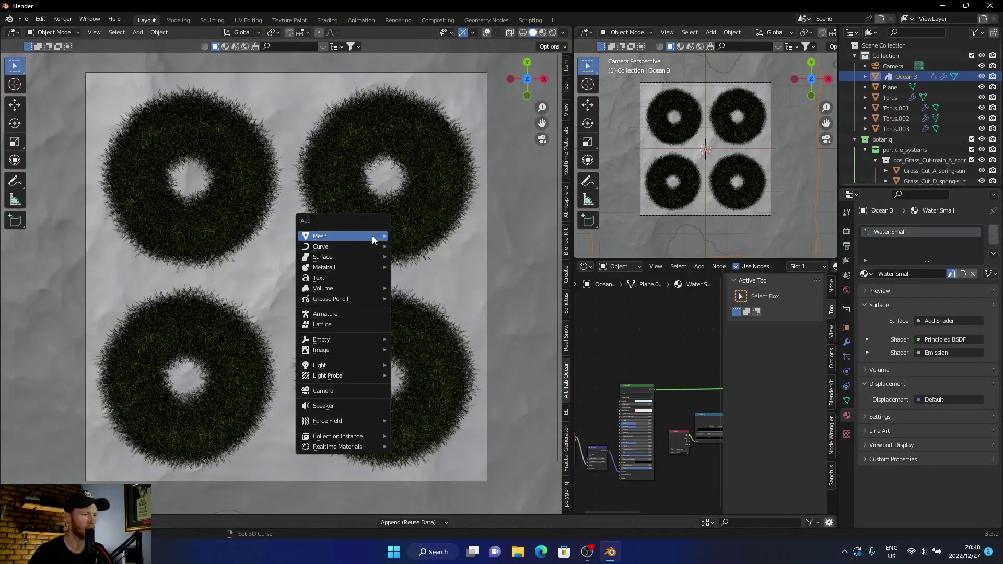
pyautogui.moveTo(320, 365)
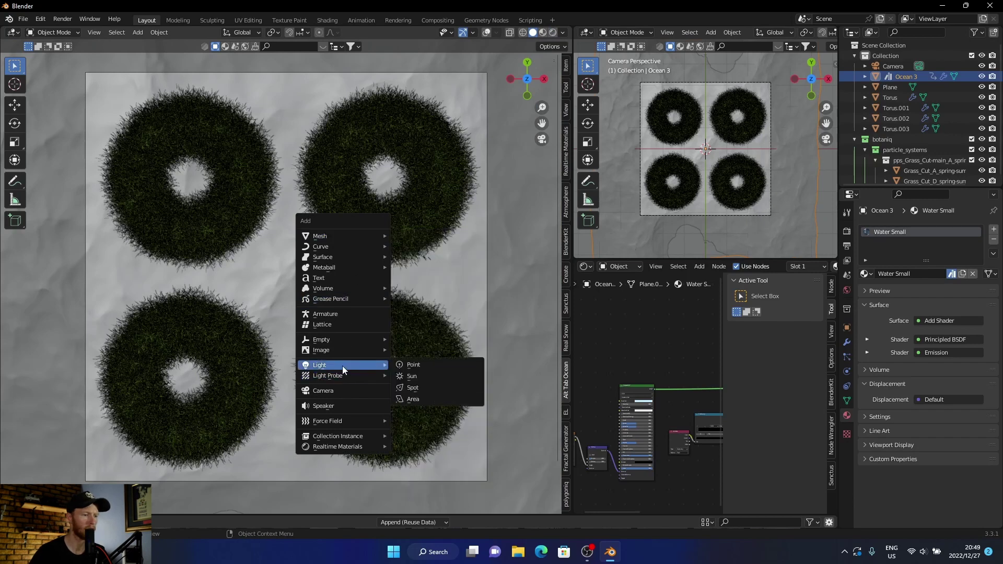
pyautogui.click(414, 377)
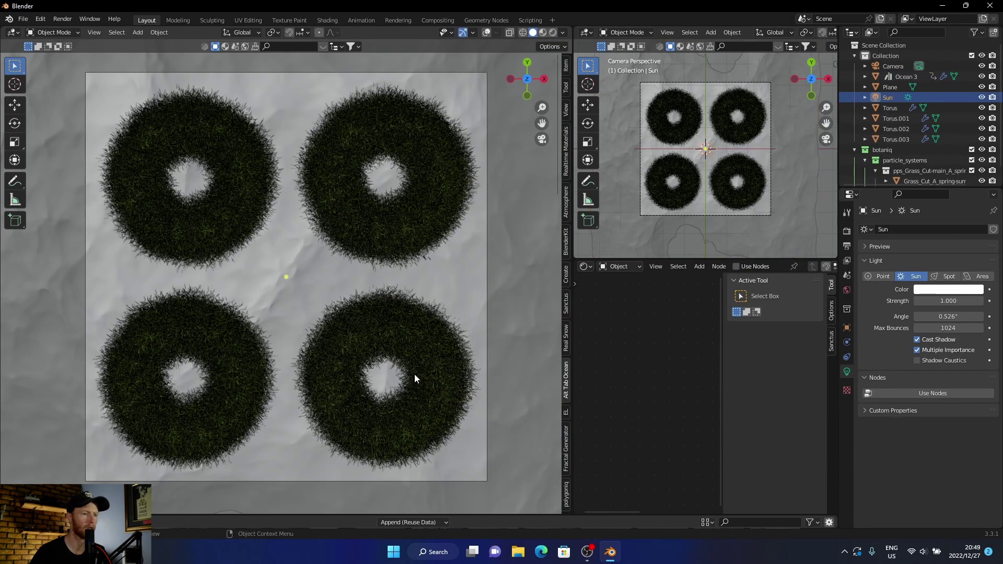
pyautogui.click(487, 33)
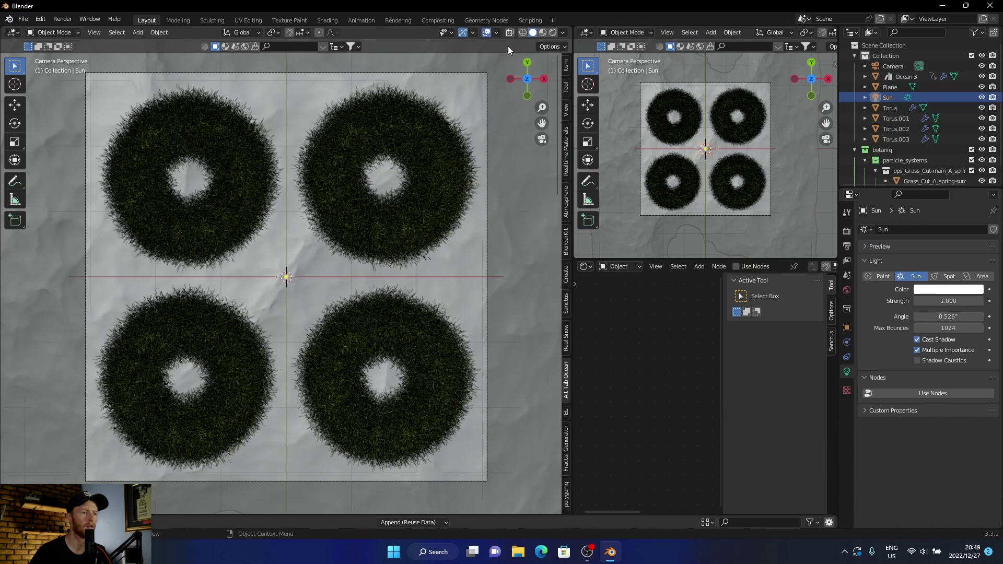
pyautogui.click(544, 81)
pyautogui.press('g')
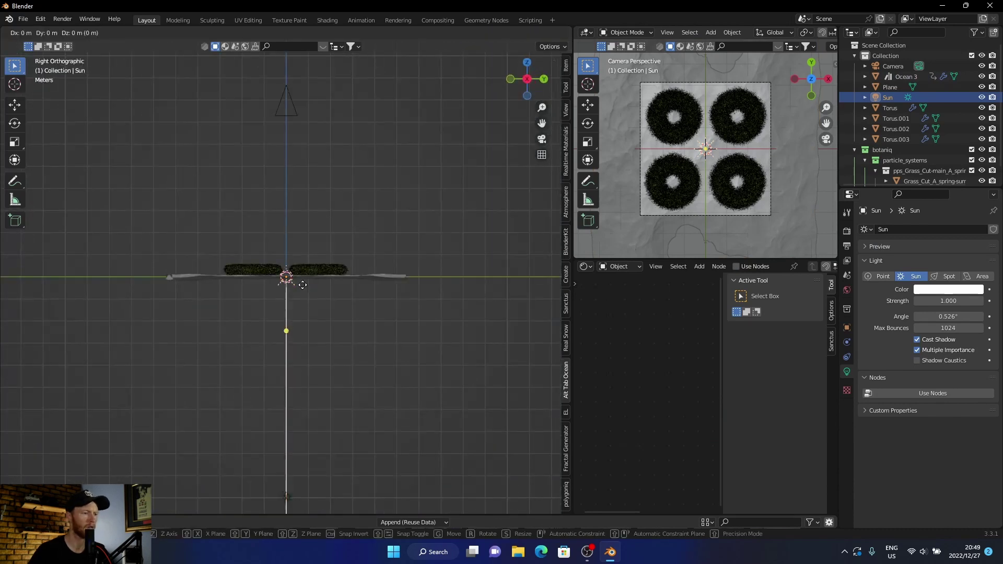
pyautogui.press('z')
pyautogui.click(303, 163)
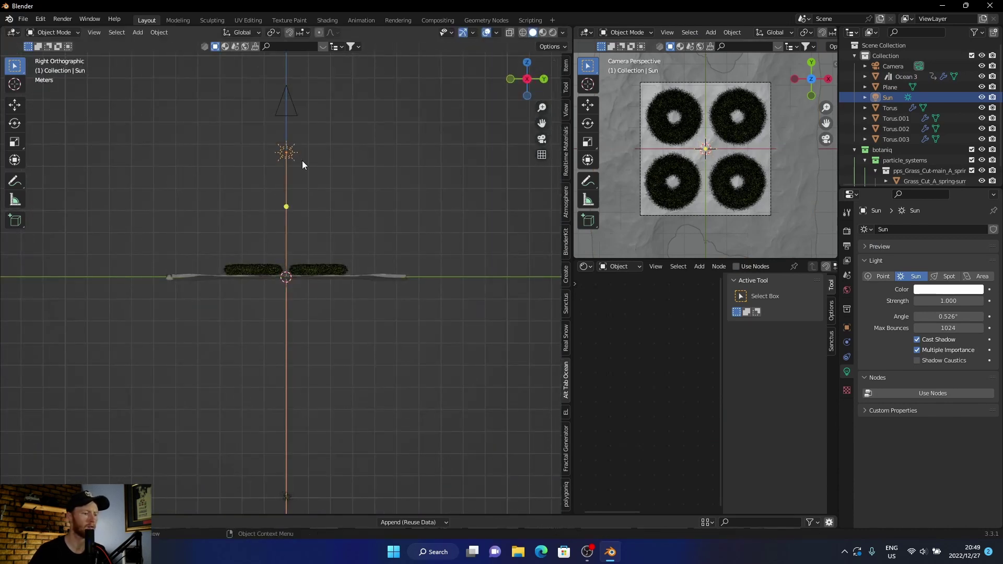
# - Offset the sun along Y and tilt it diagonally onto the rings
pyautogui.click(526, 84)
pyautogui.press('g')
pyautogui.press('y')
pyautogui.click(413, 147)
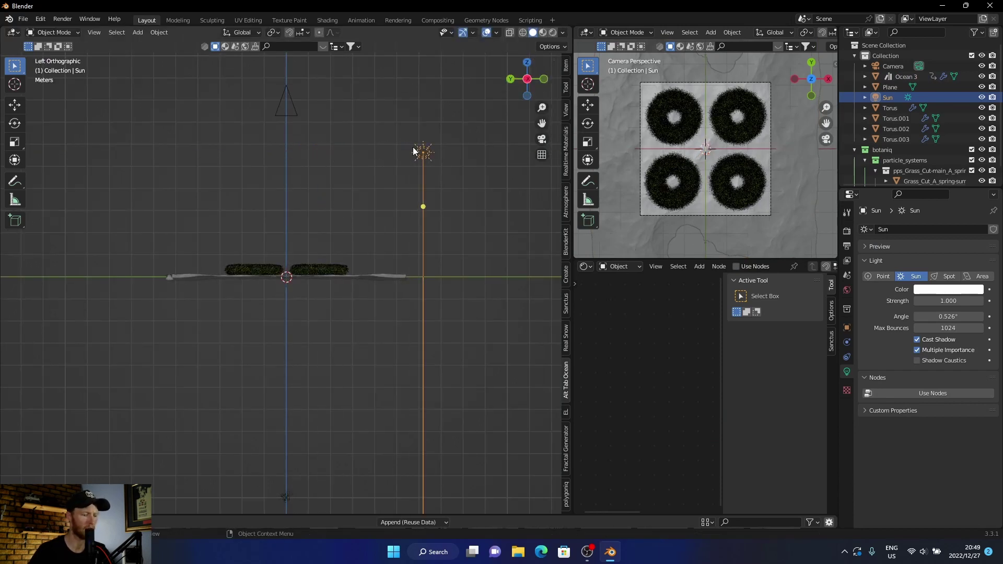
pyautogui.press('r')
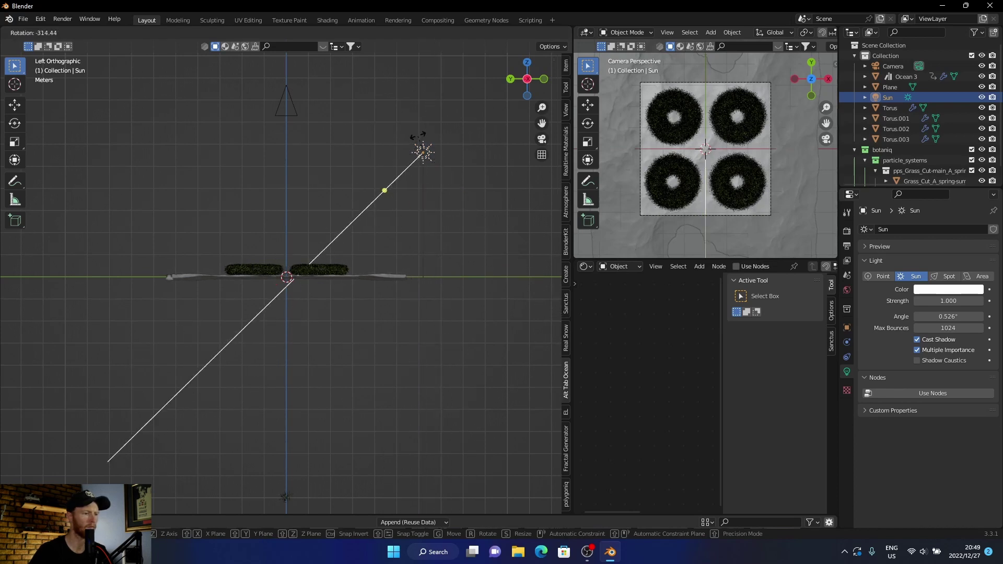
pyautogui.click(421, 157)
pyautogui.click(453, 243)
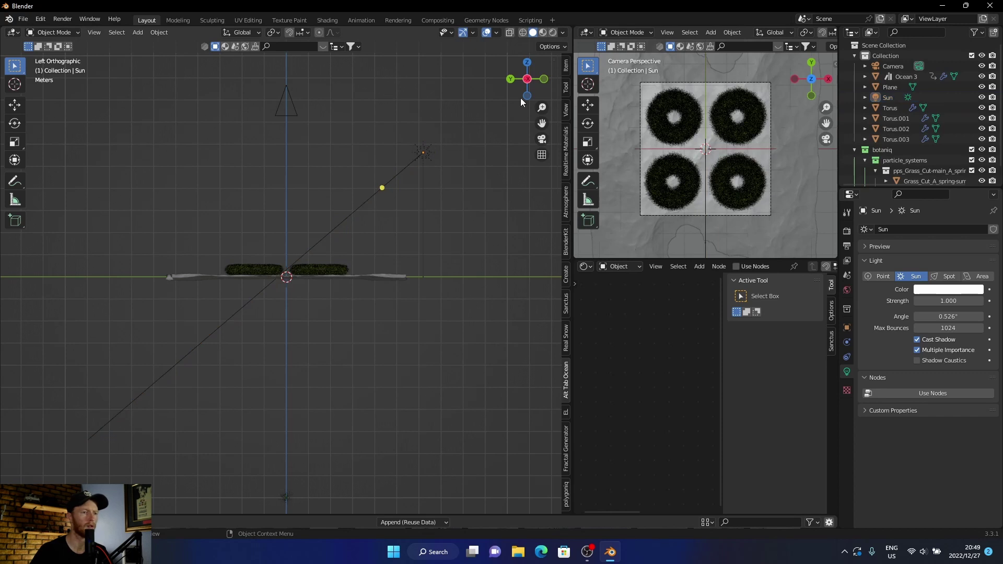
# - View through the camera in Rendered shading with overlays hidden, and set sun strength to 5
pyautogui.click(541, 139)
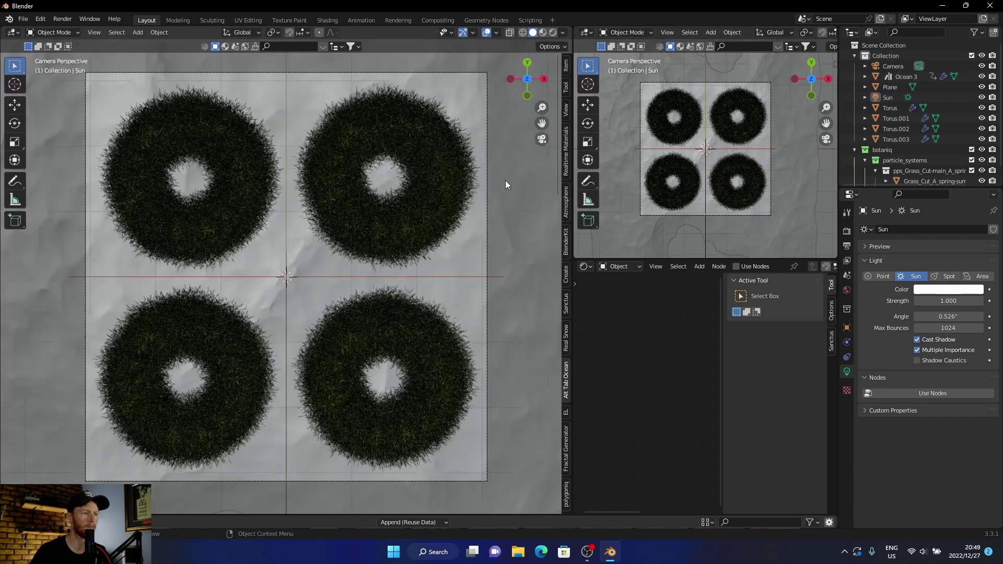
pyautogui.click(485, 37)
pyautogui.click(554, 33)
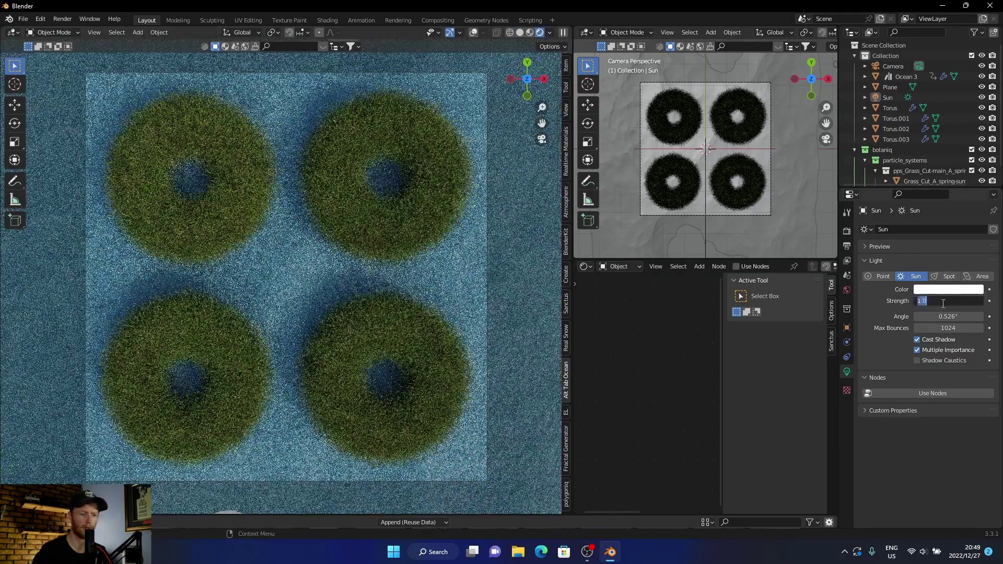
pyautogui.write('5')
pyautogui.press('Return')
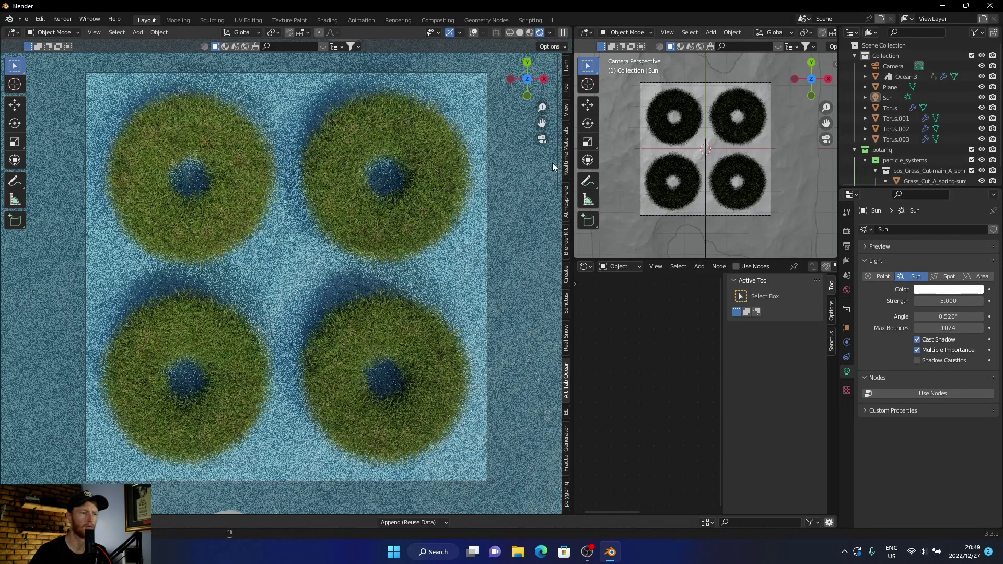
# - Give Ocean 3 size 1.03, wave scale 1.4 and choppiness 4.0
pyautogui.click(527, 196)
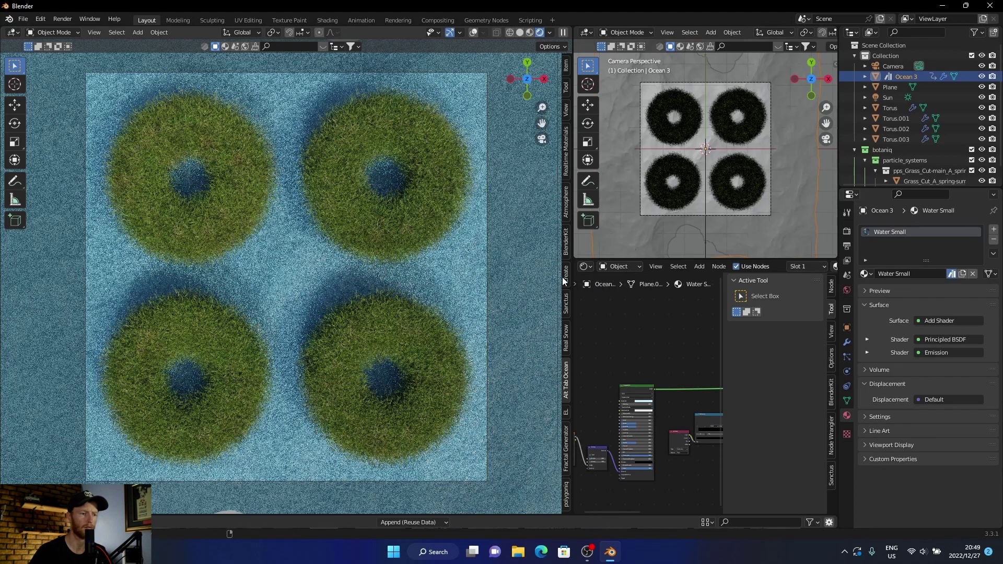
pyautogui.moveTo(562, 281); pyautogui.dragTo(436, 288)
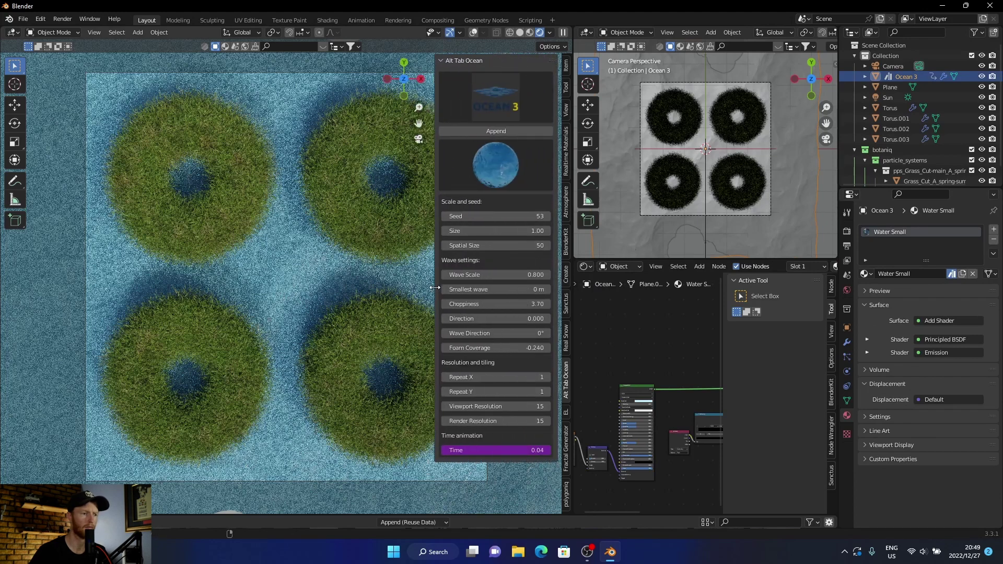
pyautogui.moveTo(477, 231)
pyautogui.mouseDown()
pyautogui.moveTo(494, 231)
pyautogui.moveTo(482, 230)
pyautogui.mouseUp()
pyautogui.moveTo(494, 274); pyautogui.dragTo(482, 275)
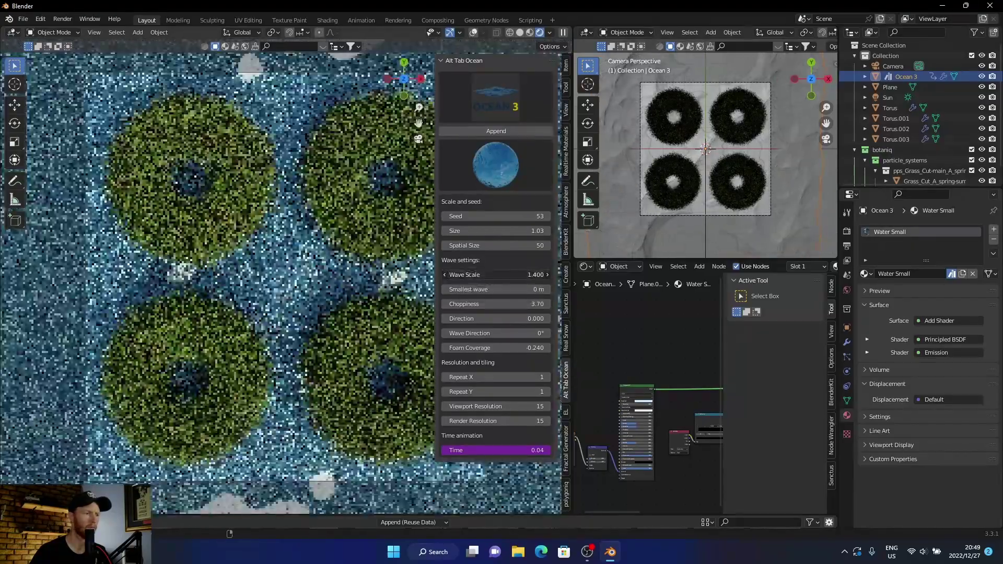
pyautogui.moveTo(482, 275); pyautogui.dragTo(502, 274)
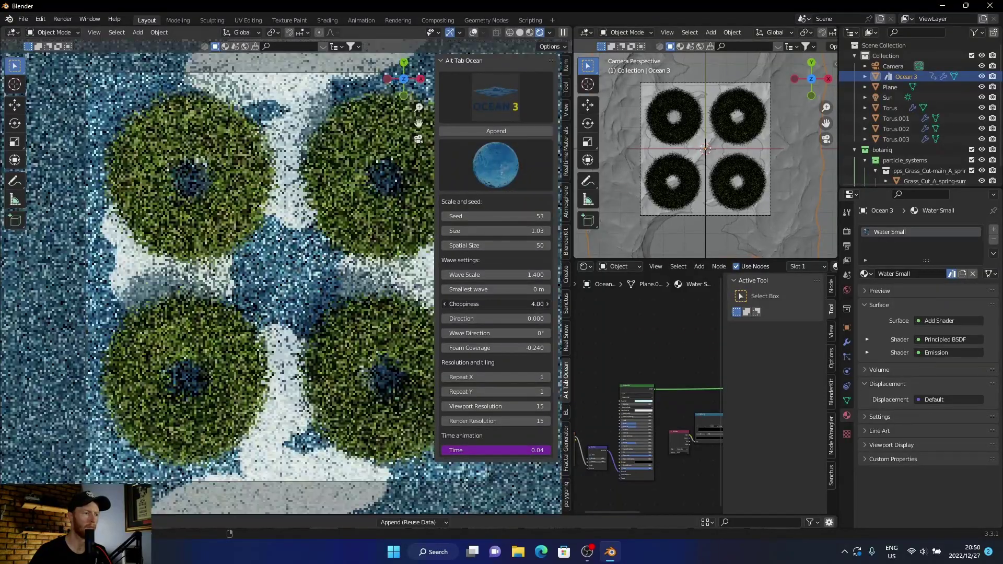
pyautogui.moveTo(495, 303); pyautogui.dragTo(510, 303)
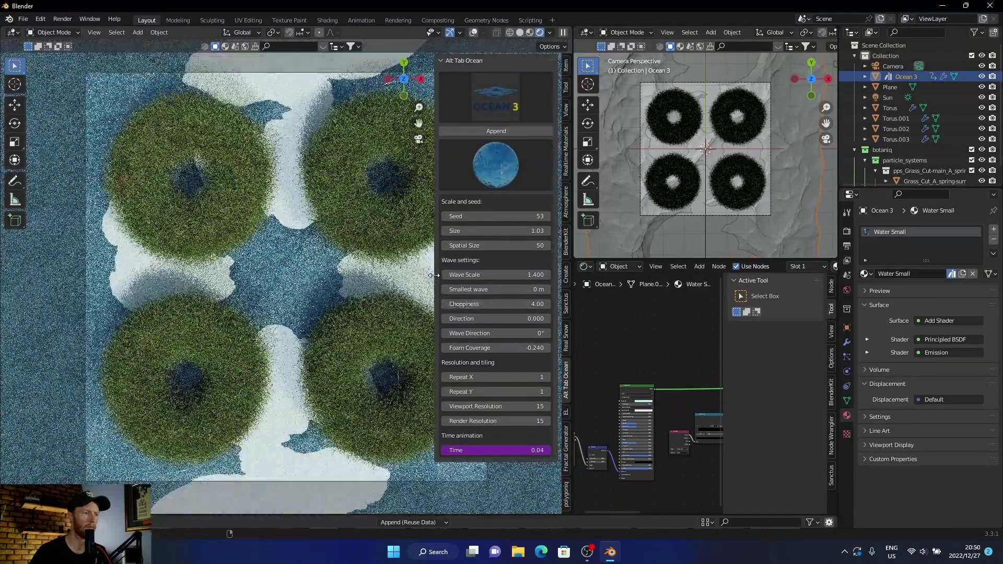
pyautogui.moveTo(436, 278); pyautogui.dragTo(552, 278)
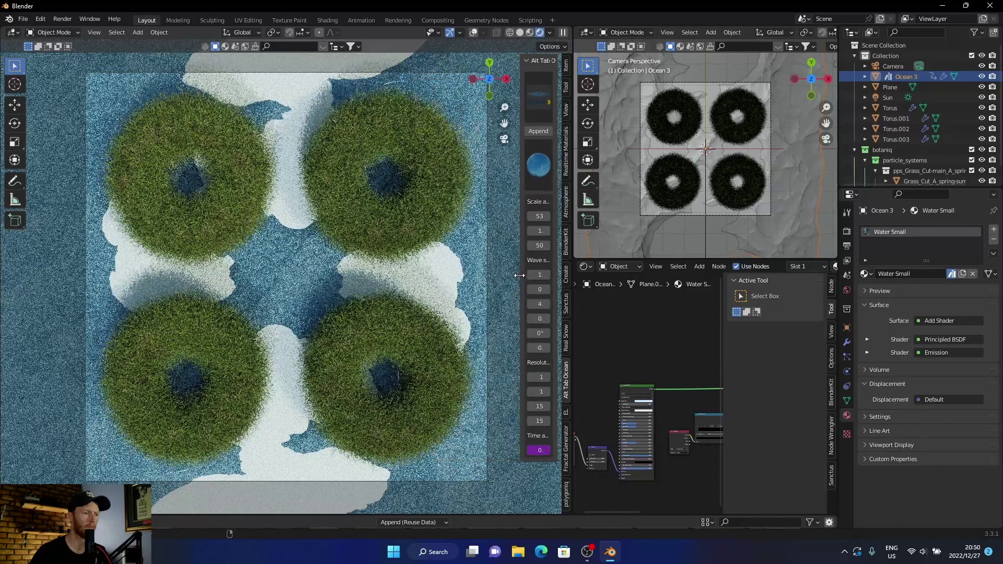
# - In a solid side view with overlays, lower the Plane slightly along Z
pyautogui.click(520, 33)
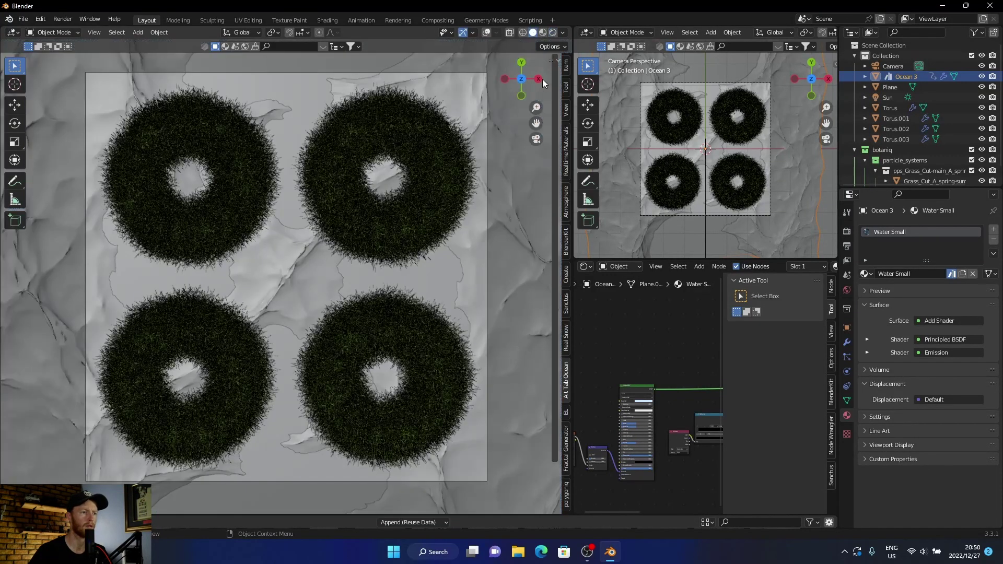
pyautogui.click(539, 79)
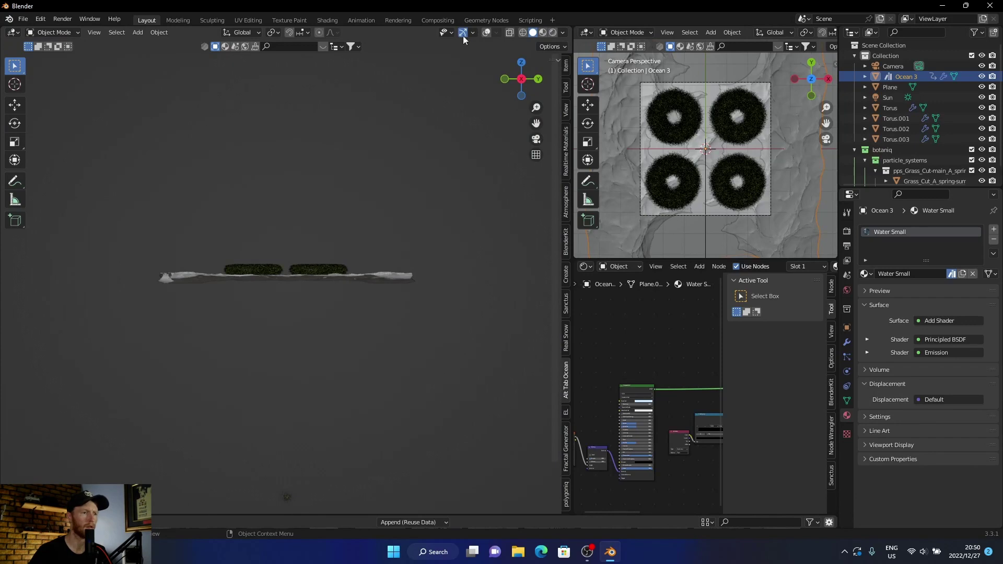
pyautogui.click(485, 33)
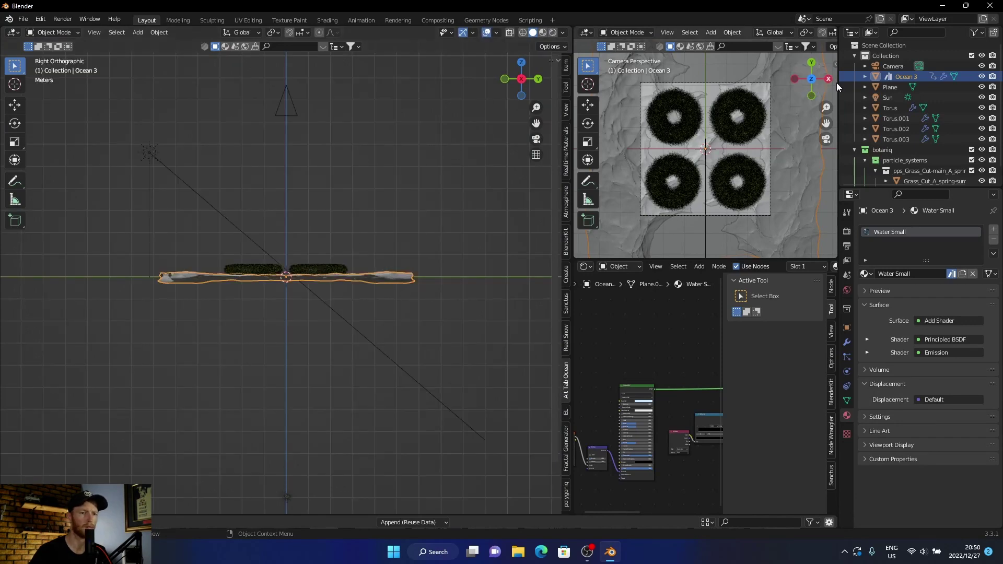
pyautogui.click(891, 87)
pyautogui.press('g')
pyautogui.press('z')
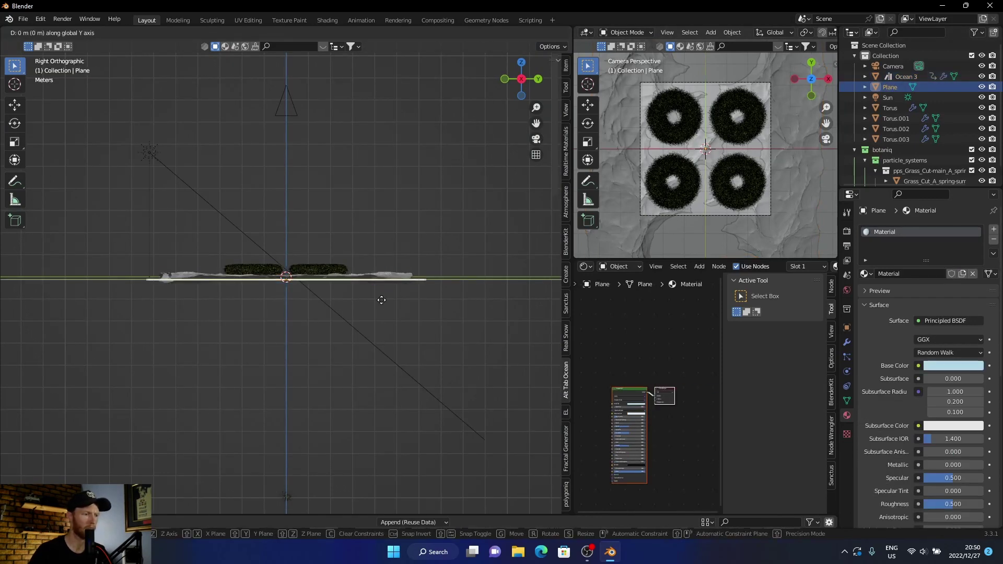
pyautogui.click(382, 315)
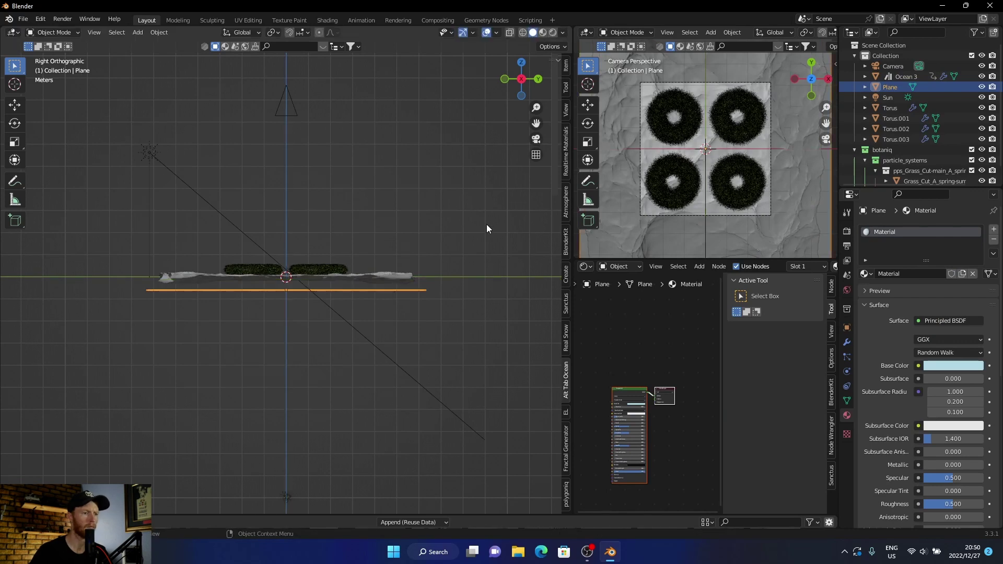
# - Check the lowered plane rendered through the camera and from a side view
pyautogui.click(537, 140)
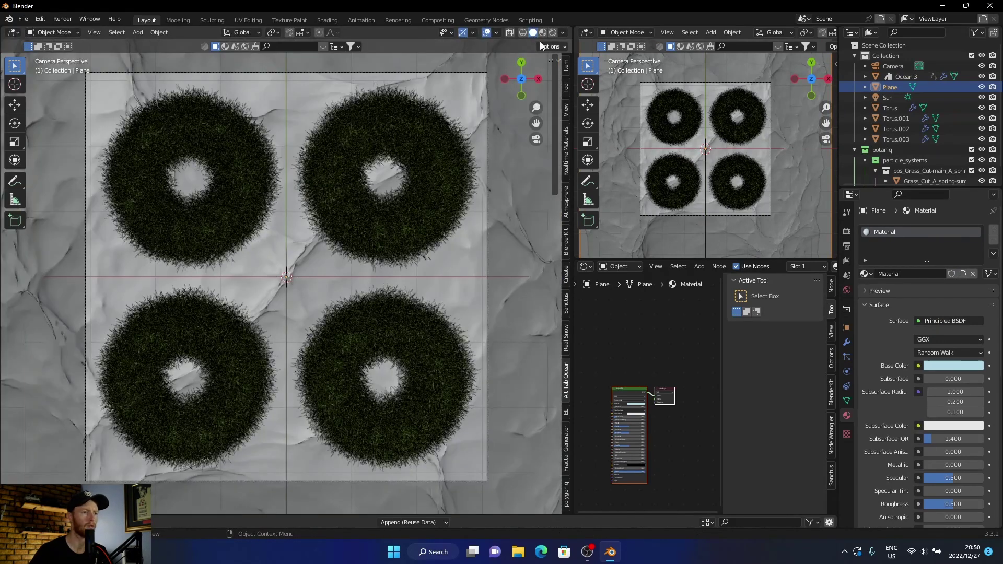
pyautogui.click(556, 34)
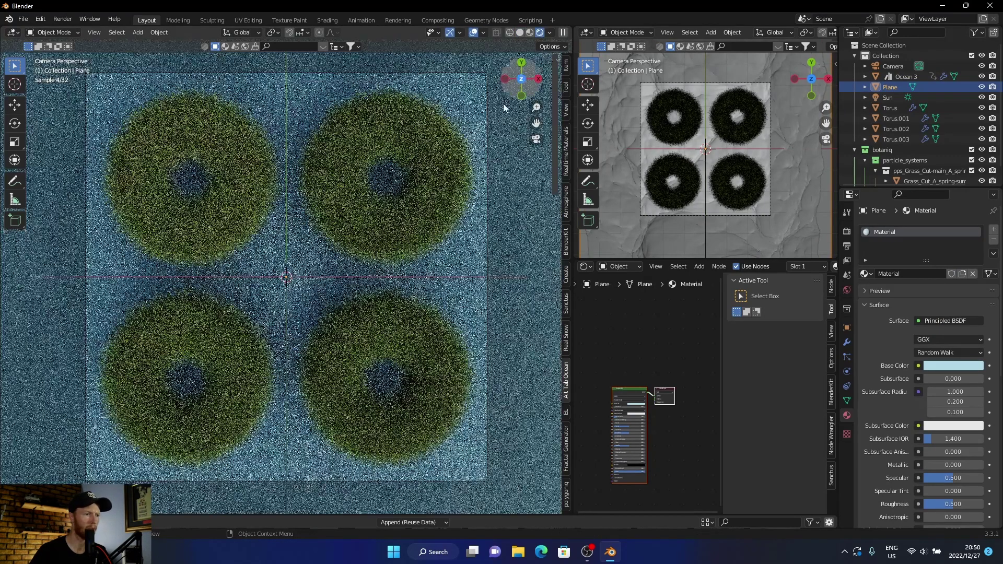
pyautogui.scroll(-3, 289, 286)
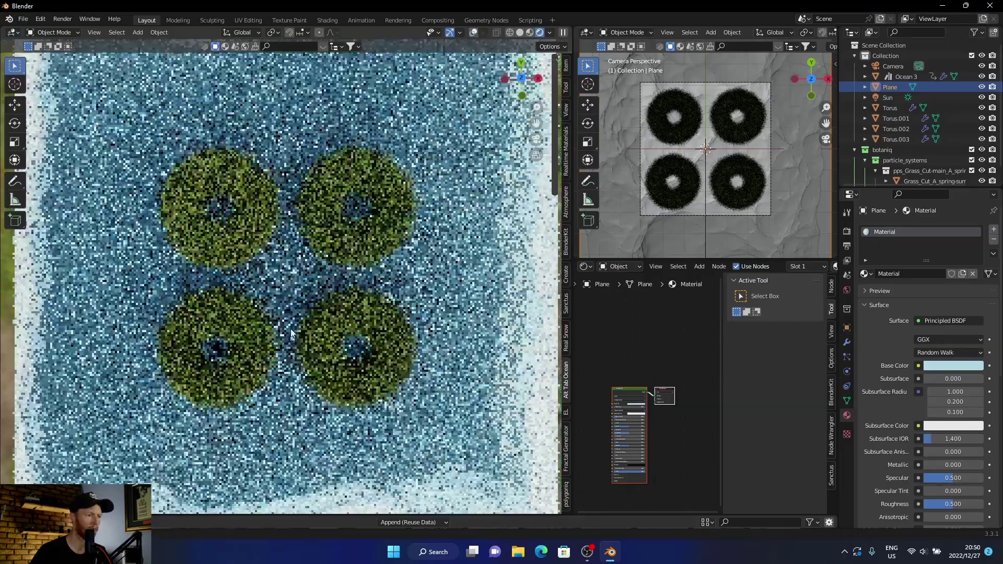
pyautogui.moveTo(290, 330); pyautogui.dragTo(292, 258, button='middle')
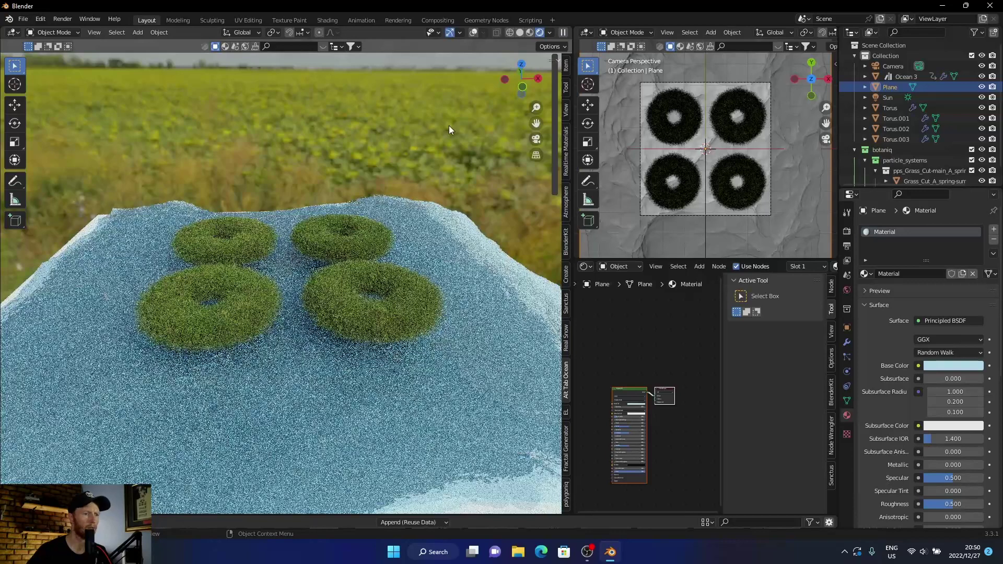
pyautogui.click(521, 67)
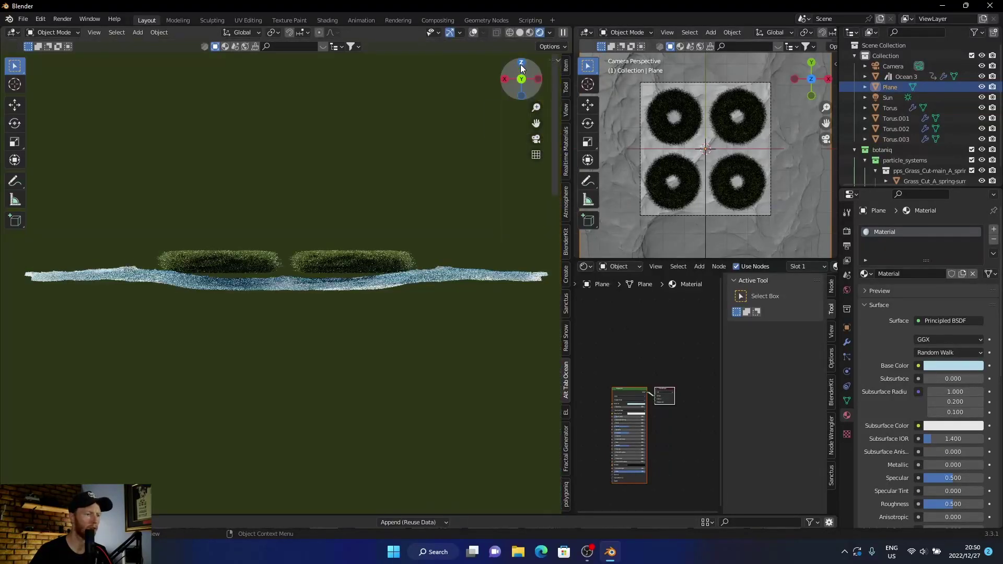
pyautogui.click(536, 142)
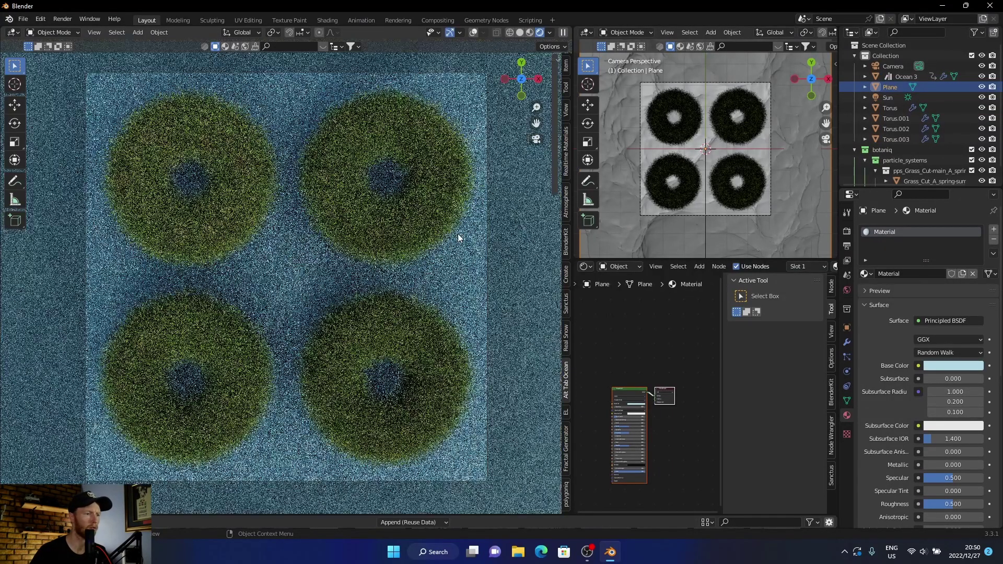
pyautogui.click(517, 35)
# - Pick a deeper, more saturated blue for the plane's base colour and preview it rendered
pyautogui.click(952, 365)
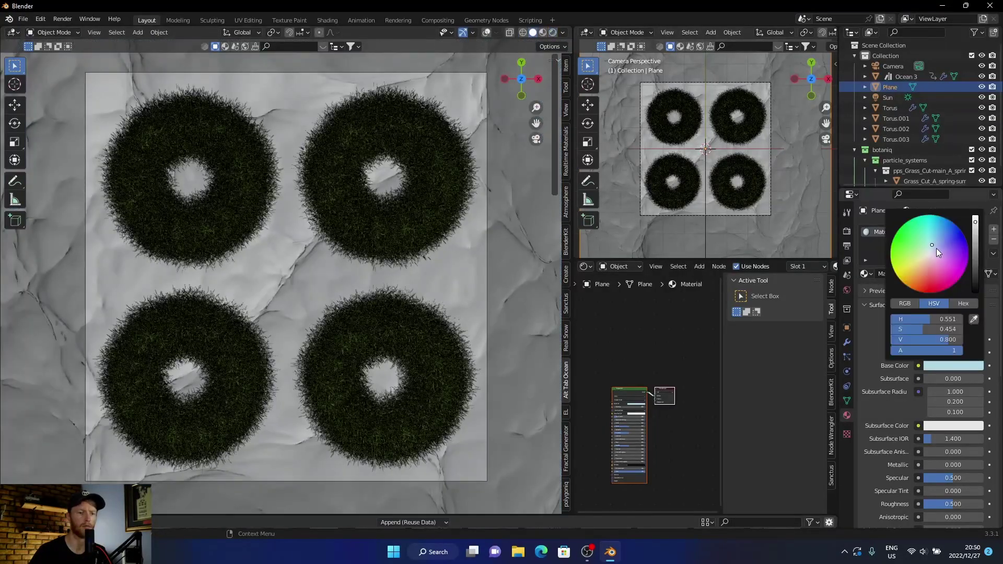
pyautogui.click(555, 35)
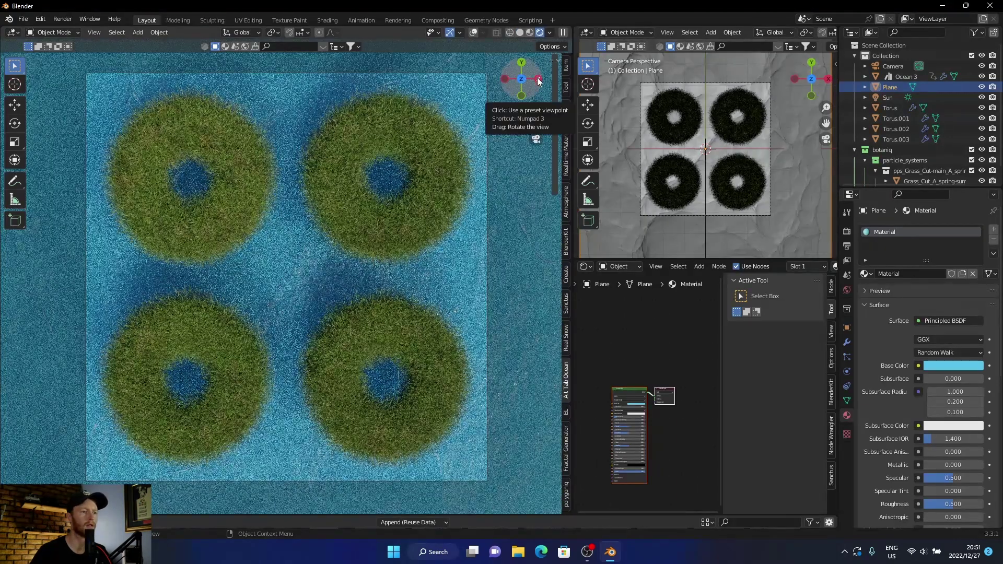
pyautogui.click(518, 32)
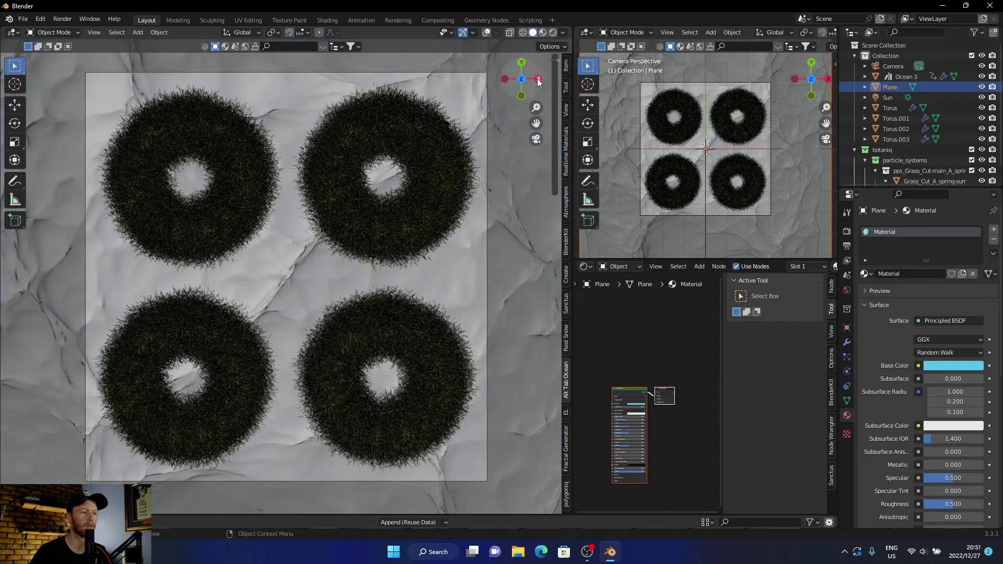
pyautogui.moveTo(471, 117); pyautogui.dragTo(395, 185, button='middle')
# - Lower Torus.001 and Torus along Z into the water
pyautogui.click(369, 253)
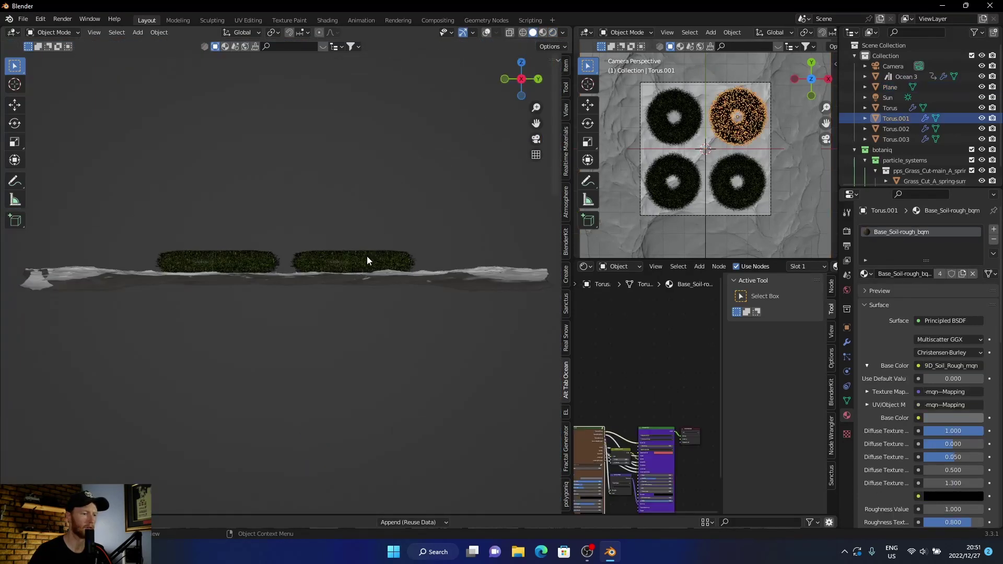
pyautogui.press('g')
pyautogui.press('z')
pyautogui.click(368, 261)
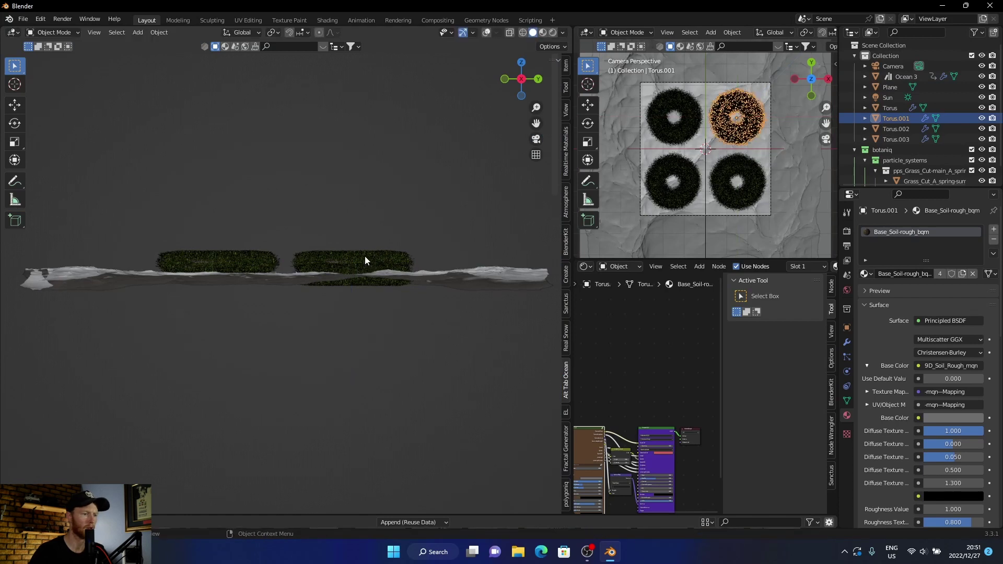
pyautogui.press('g')
pyautogui.press('z')
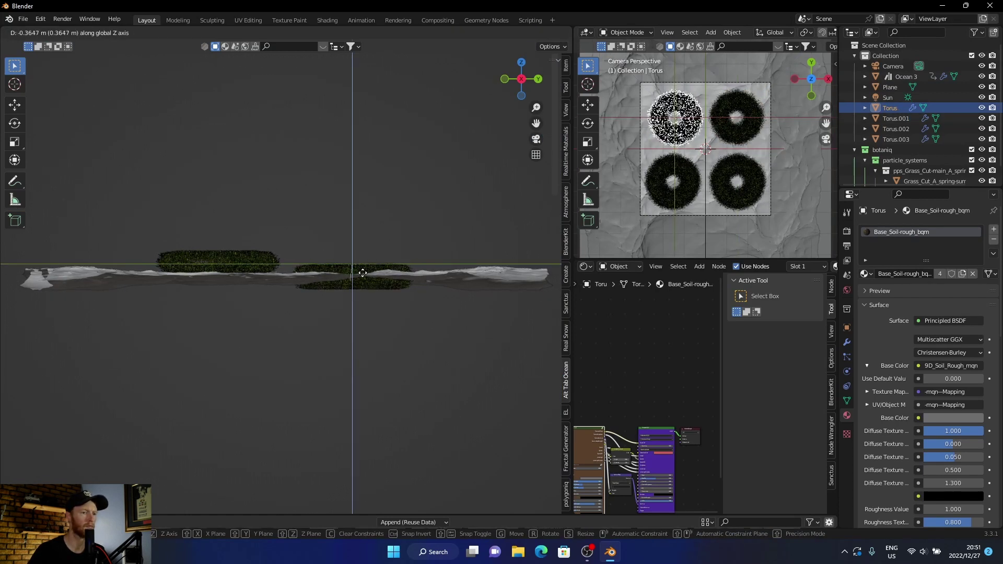
pyautogui.click(364, 274)
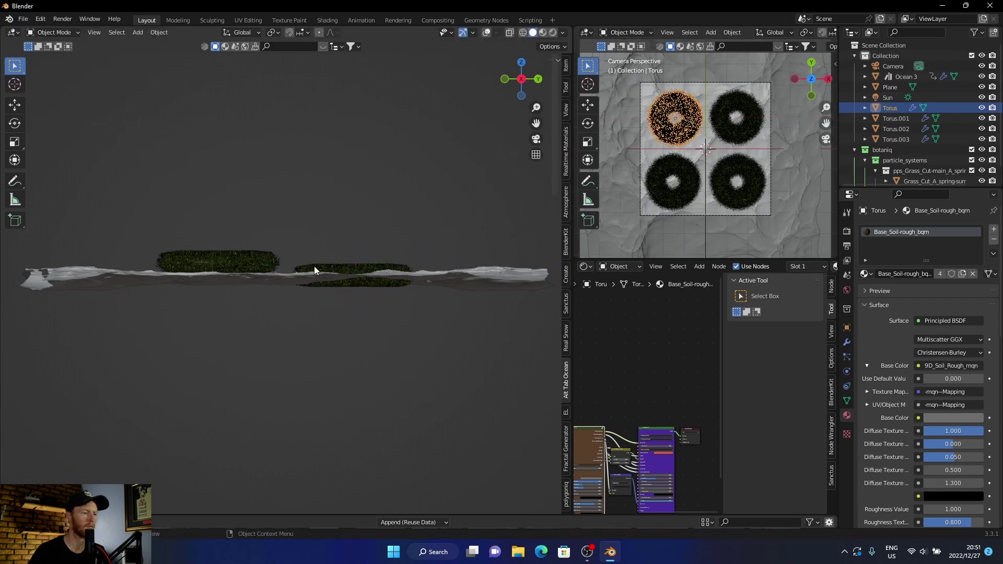
# - Lower Torus.002 and Torus.003 along Z into the water
pyautogui.click(219, 265)
pyautogui.press('g')
pyautogui.press('z')
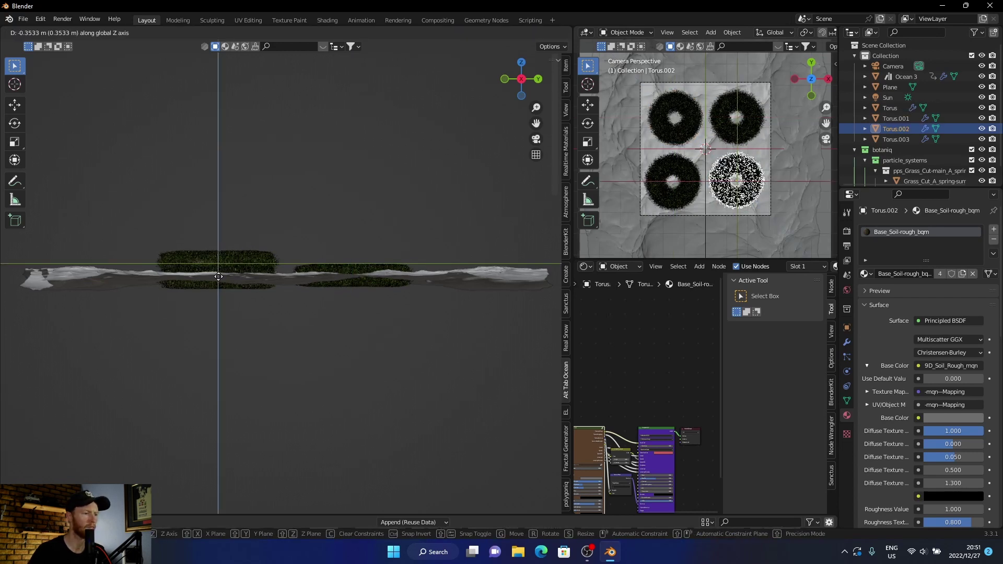
pyautogui.click(219, 276)
pyautogui.click(234, 262)
pyautogui.press('g')
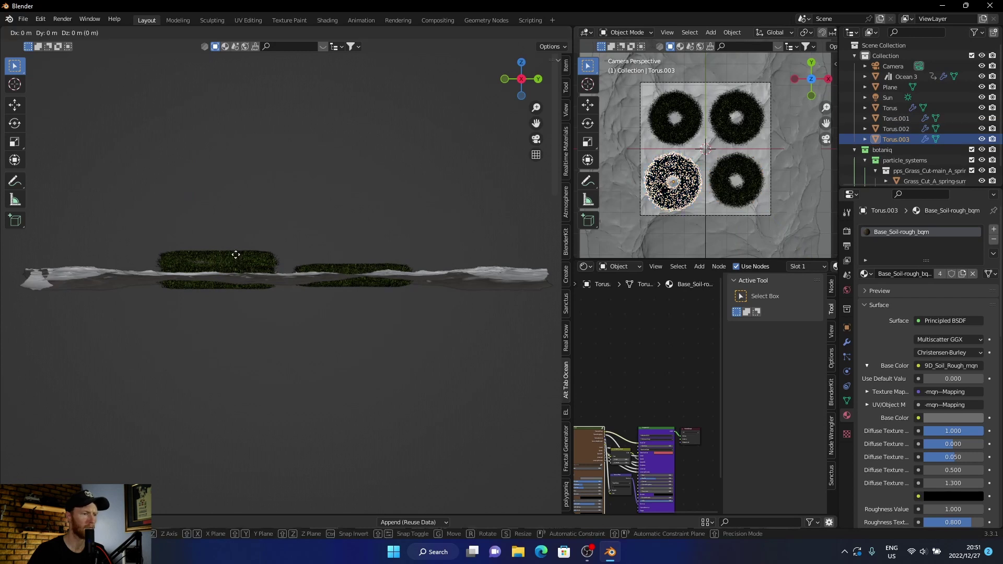
pyautogui.press('z')
pyautogui.click(236, 267)
# - Deselect everything and preview the camera shot in Rendered shading
pyautogui.click(438, 153)
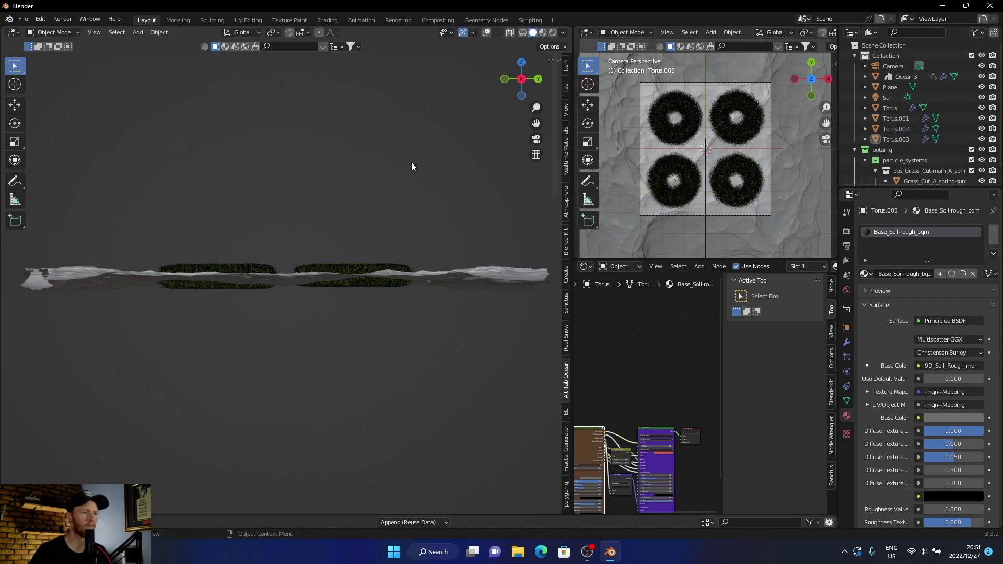
pyautogui.click(536, 124)
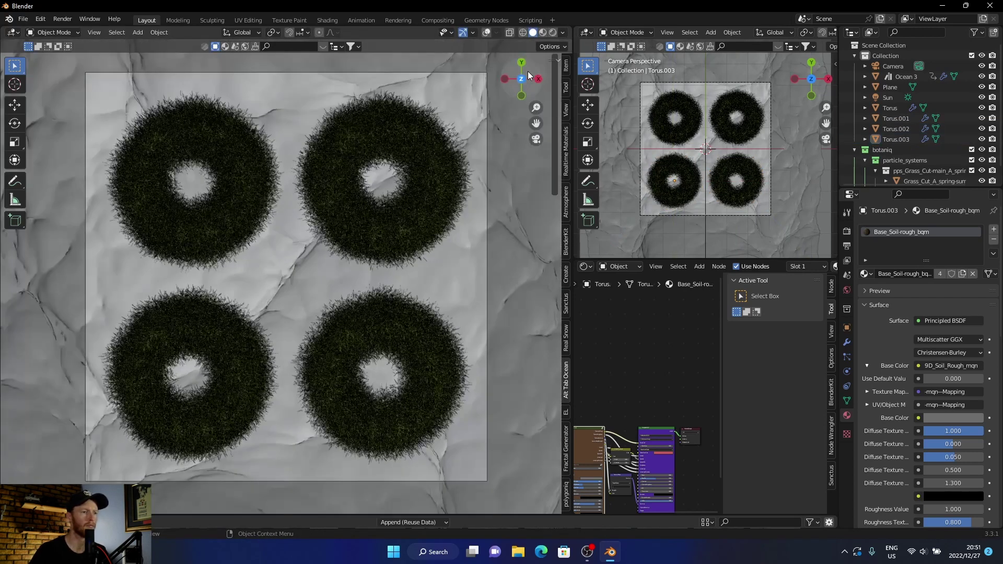
pyautogui.click(556, 33)
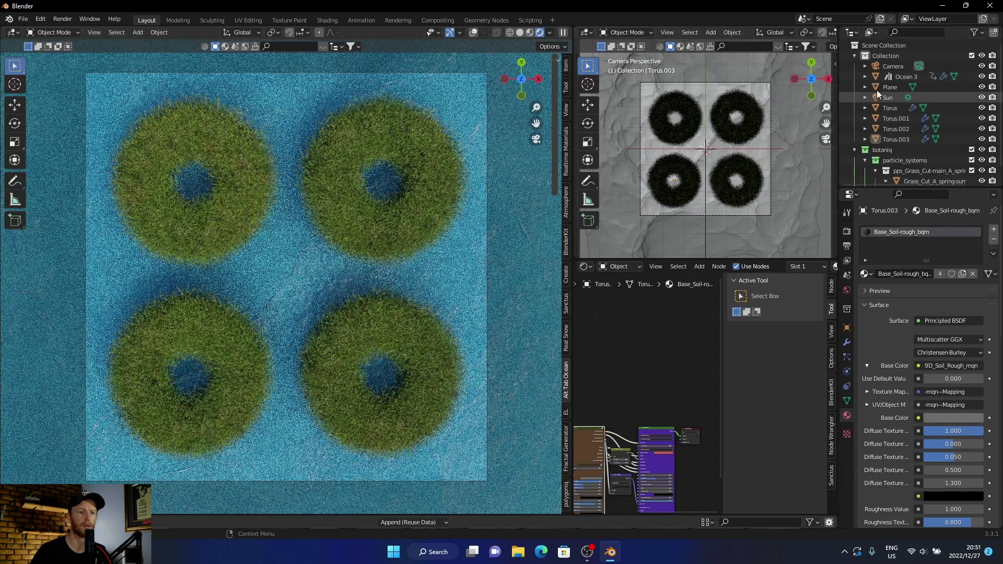
# - Lower the Camera's focal length to 39 mm
pyautogui.click(899, 64)
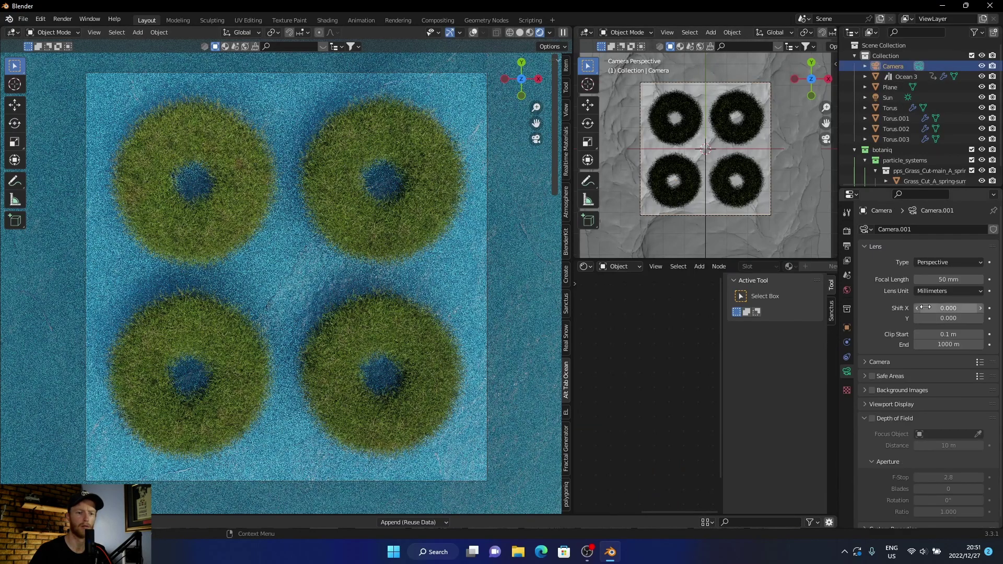
pyautogui.click(917, 279)
pyautogui.moveTo(949, 279); pyautogui.dragTo(918, 281)
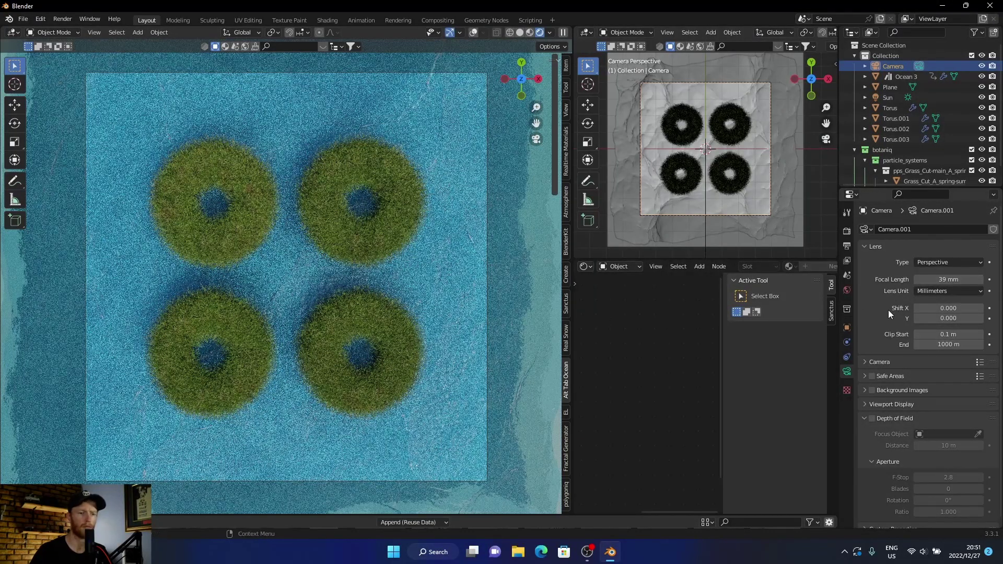
# - Set the world strength to 0.5 and the Sun's strength to 20
pyautogui.click(847, 297)
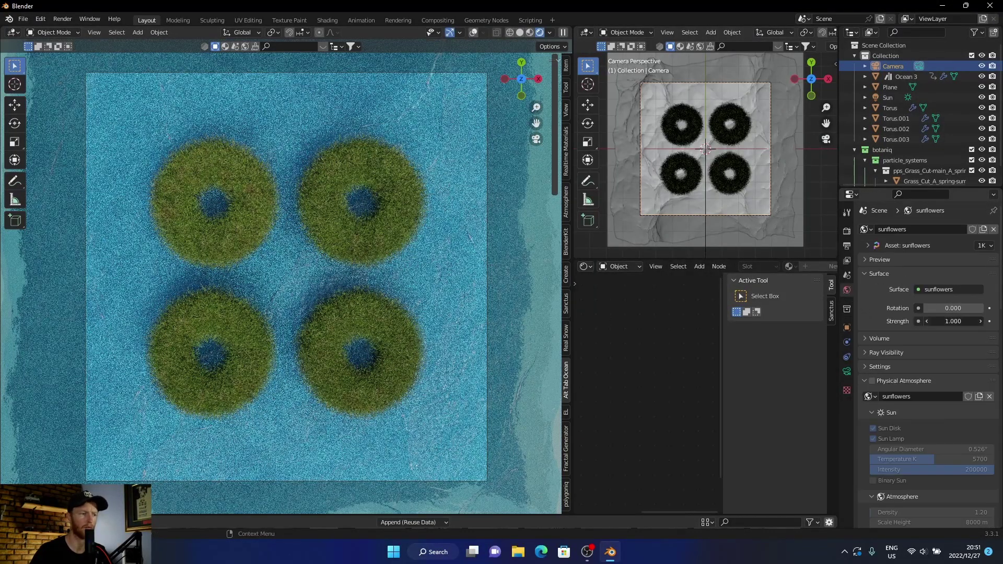
pyautogui.moveTo(930, 320); pyautogui.dragTo(927, 321)
pyautogui.write('0.500')
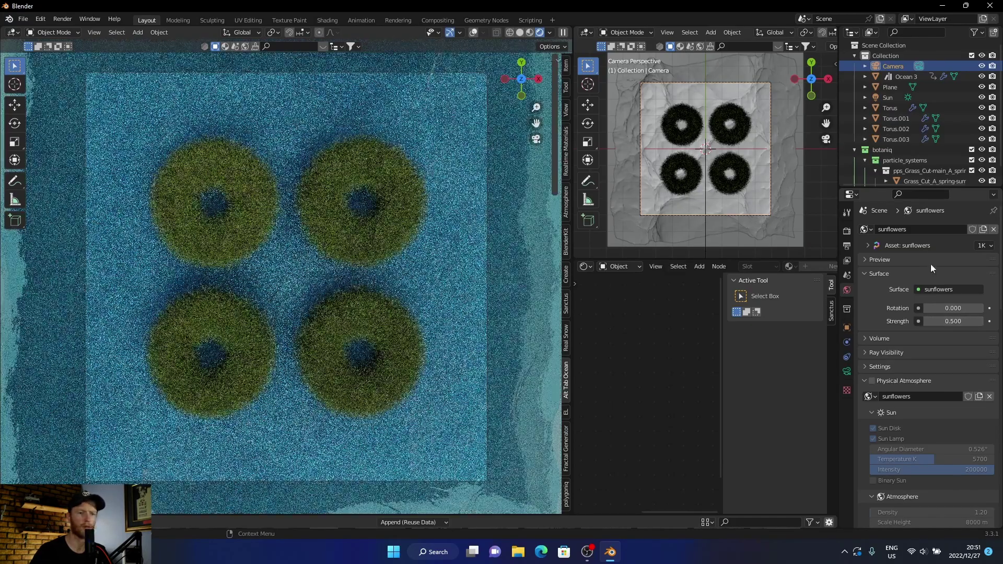
pyautogui.click(889, 97)
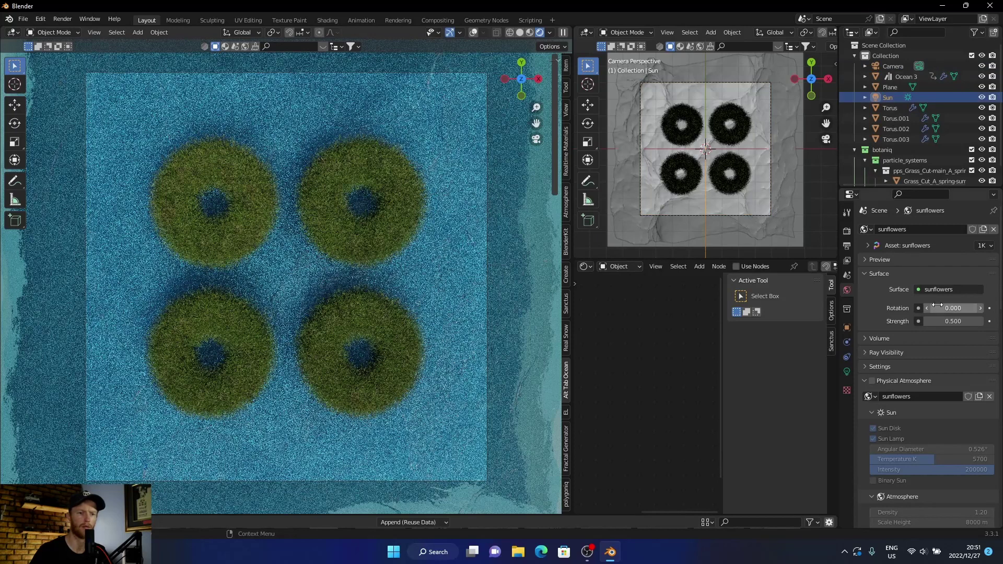
pyautogui.click(847, 370)
pyautogui.doubleClick(948, 302)
pyautogui.write('20')
pyautogui.press('Return')
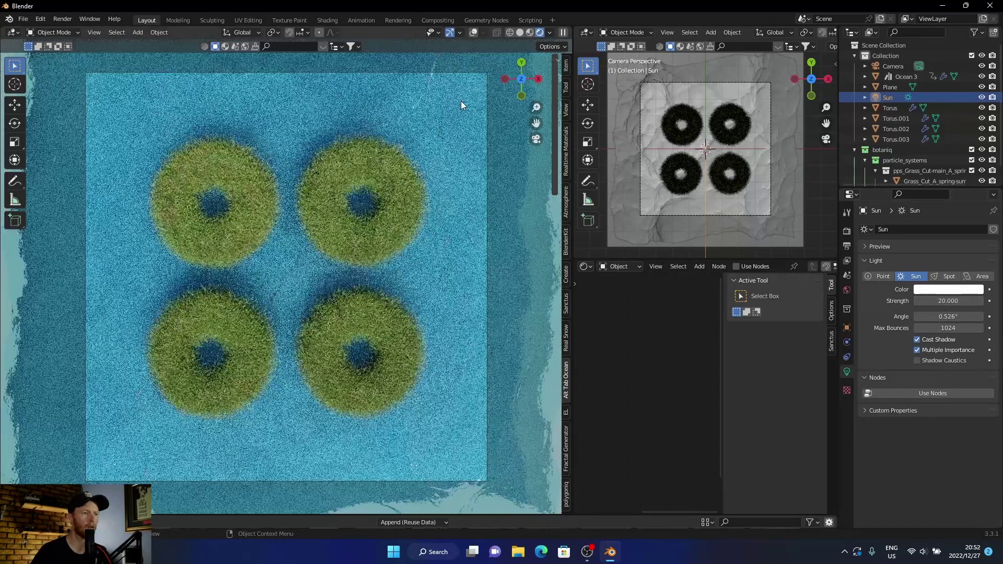
# - In solid shading, make the lower area an enlarged Asset Browser showing the Models catalog
pyautogui.click(520, 34)
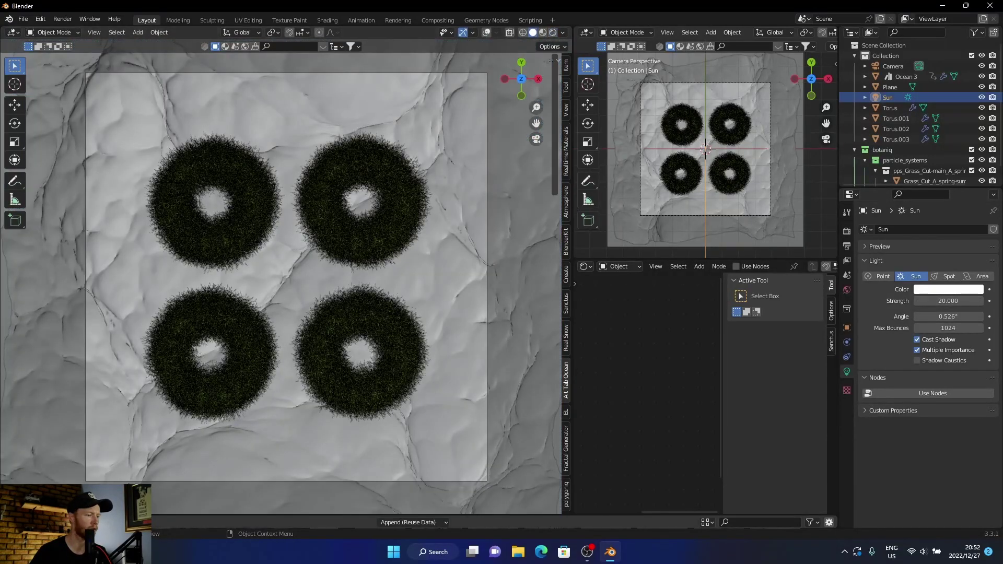
pyautogui.click(157, 523)
pyautogui.click(190, 521)
pyautogui.moveTo(205, 518); pyautogui.dragTo(206, 345)
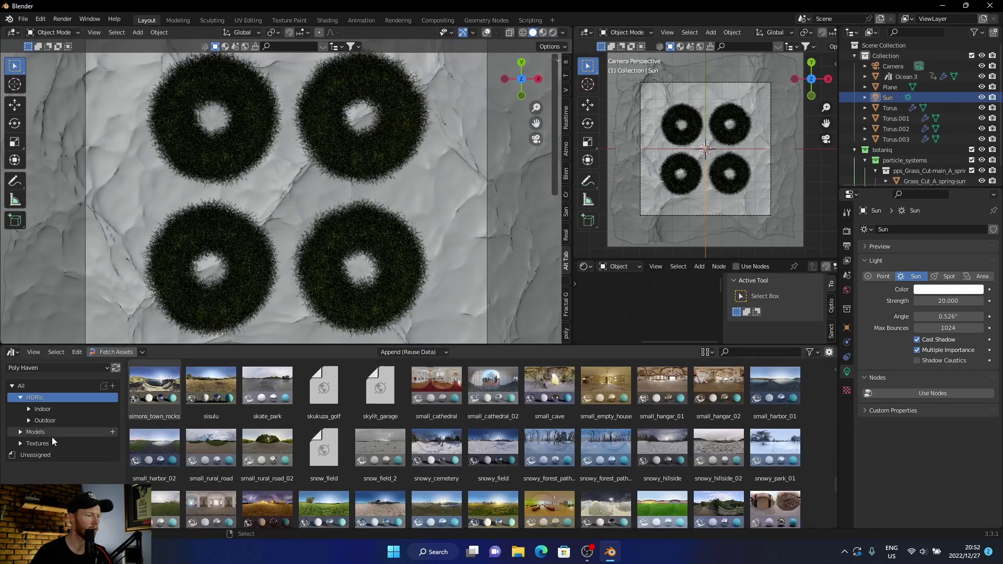
pyautogui.click(36, 431)
pyautogui.scroll(2, 299, 456)
pyautogui.scroll(2, 299, 456)
pyautogui.scroll(2, 300, 456)
pyautogui.scroll(2, 300, 457)
pyautogui.scroll(1, 300, 456)
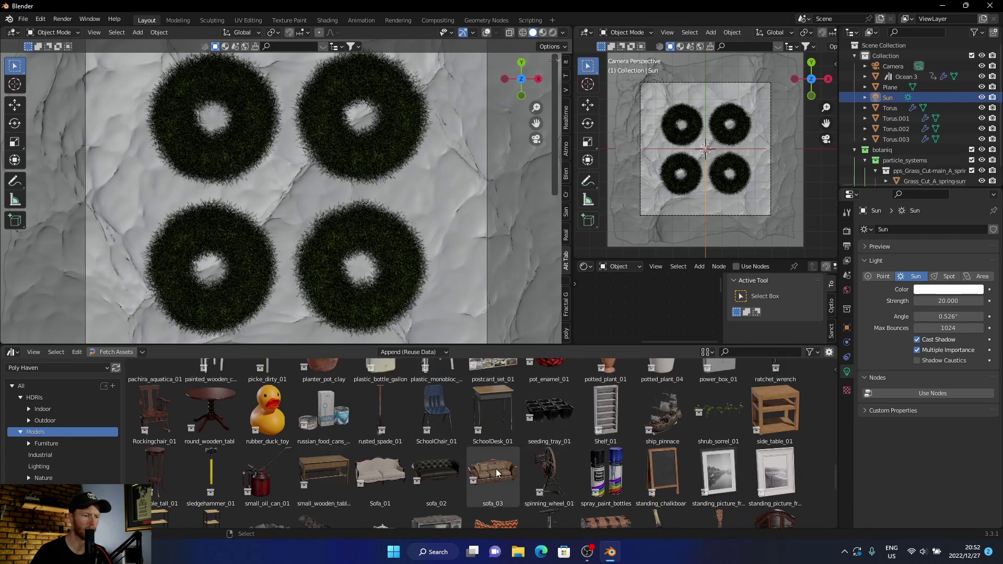
# - Place the sofa_03 model between the grass rings and collapse the Asset Browser
pyautogui.moveTo(436, 473); pyautogui.dragTo(436, 467)
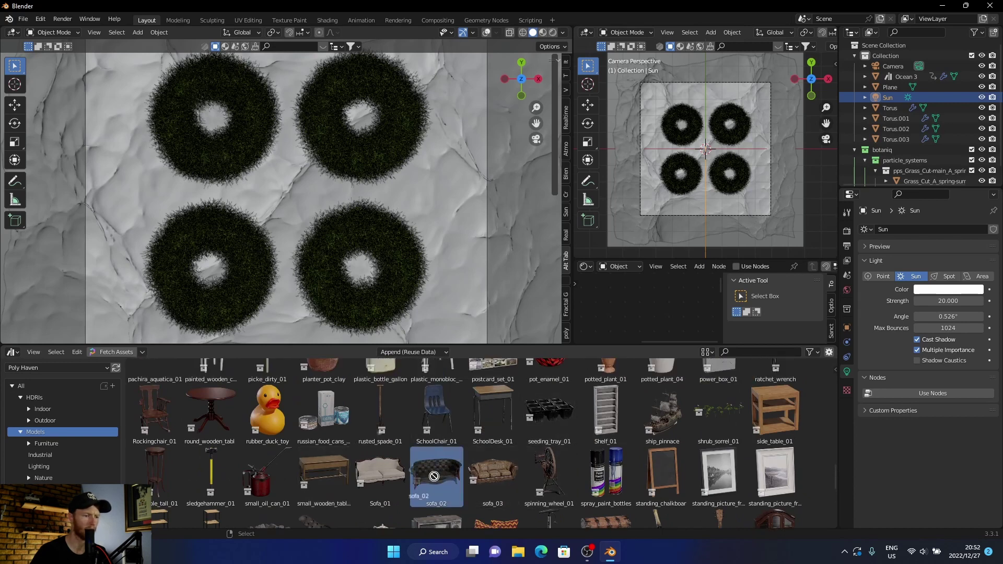
pyautogui.click(485, 478)
pyautogui.moveTo(486, 478); pyautogui.dragTo(290, 207)
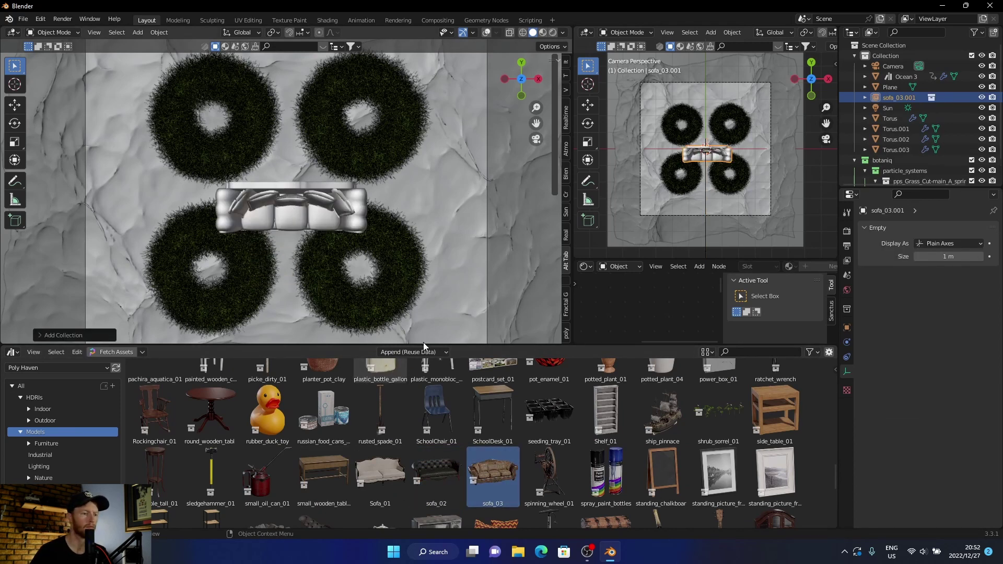
pyautogui.moveTo(421, 347); pyautogui.dragTo(375, 535)
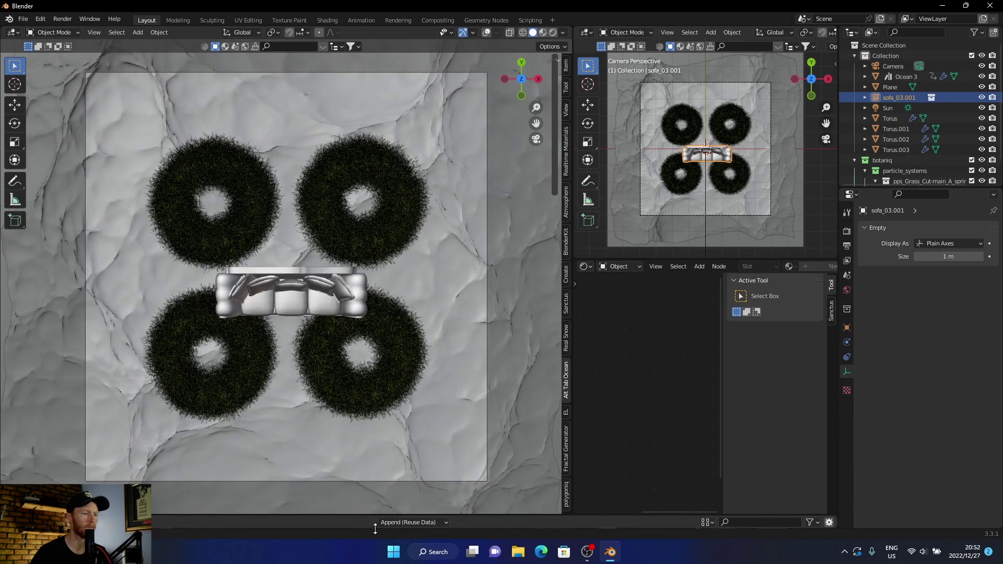
# - Move the four grass rings farther out from the sofa
pyautogui.click(343, 164)
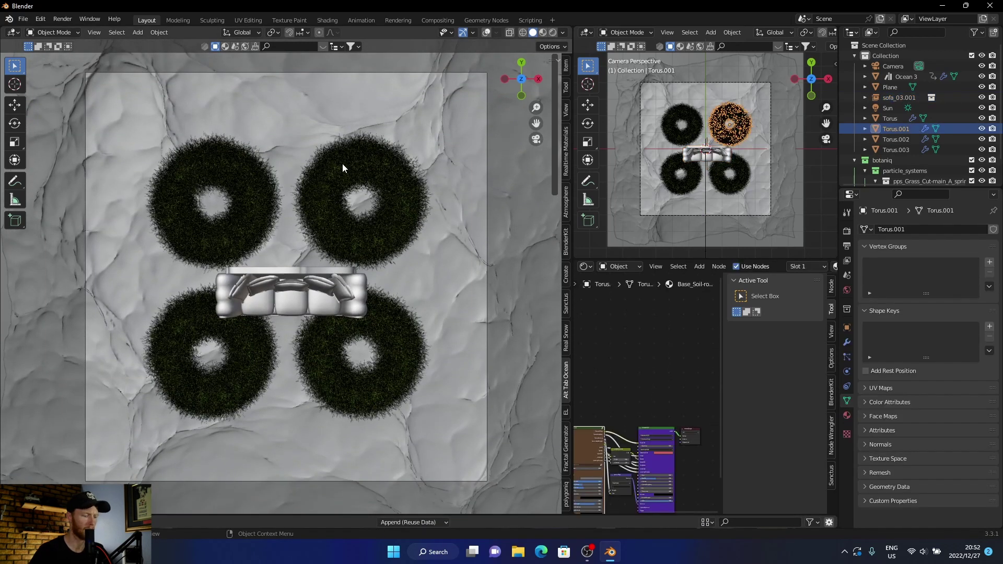
pyautogui.press('g')
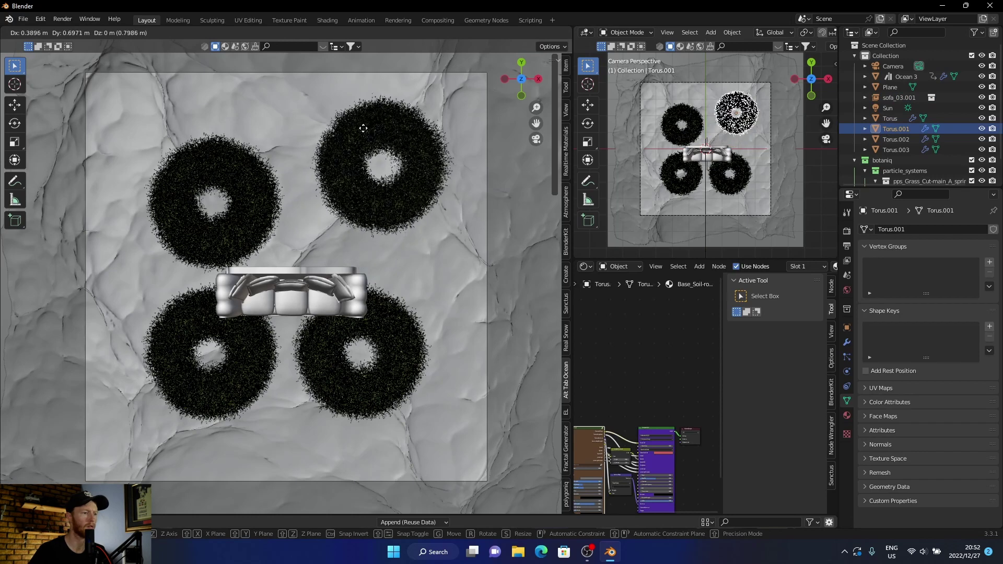
pyautogui.click(359, 138)
pyautogui.click(237, 173)
pyautogui.press('g')
pyautogui.click(332, 261)
pyautogui.click(404, 330)
pyautogui.press('g')
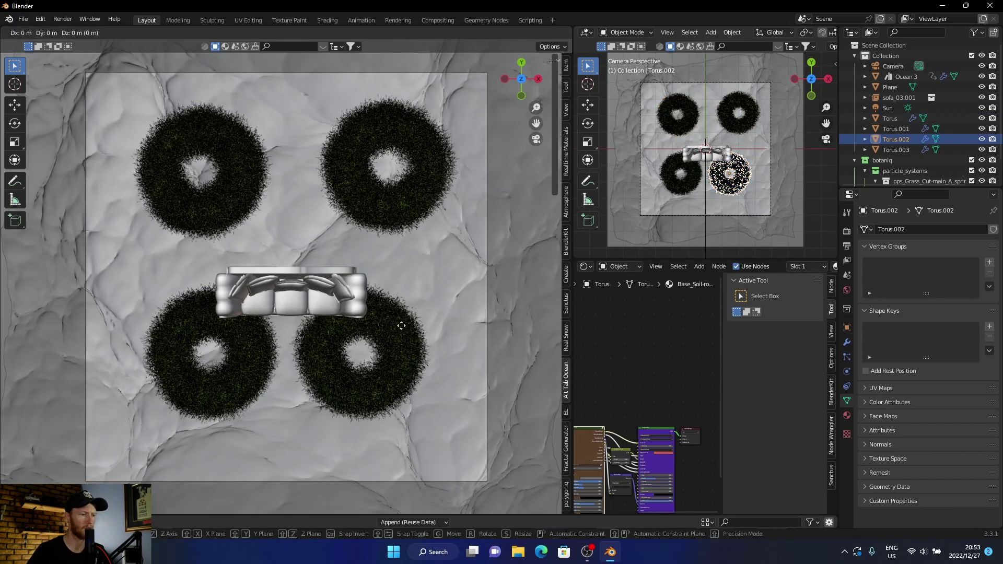
pyautogui.click(288, 385)
pyautogui.click(246, 384)
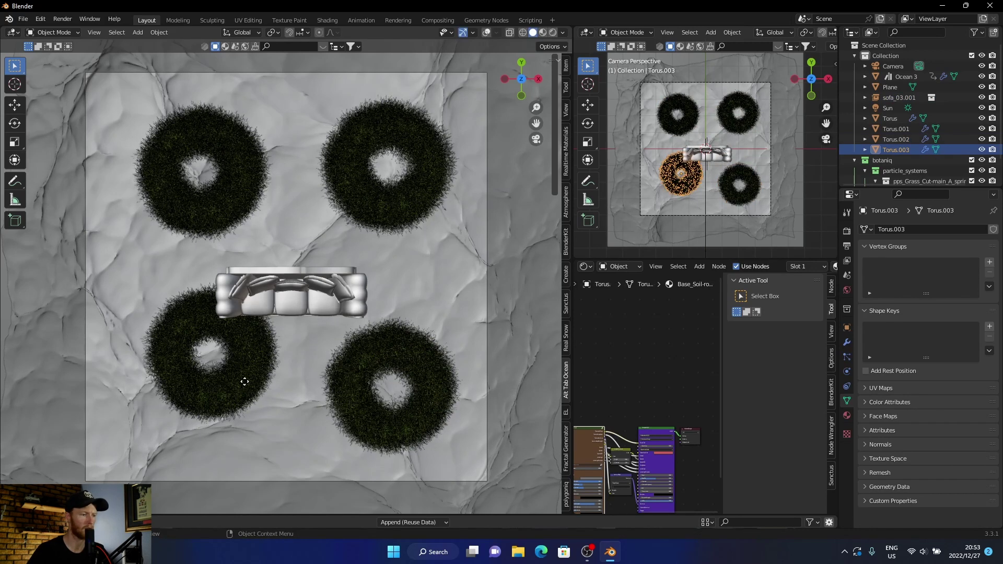
pyautogui.press('g')
pyautogui.click(225, 424)
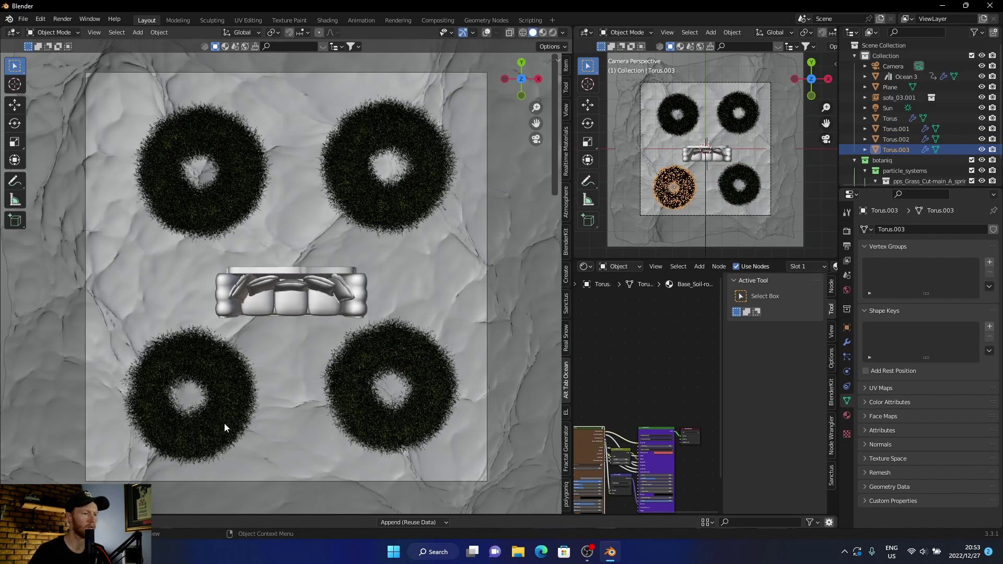
# - Reposition sofa_03.001 slightly and preview the scene in Rendered shading
pyautogui.click(287, 285)
pyautogui.press('g')
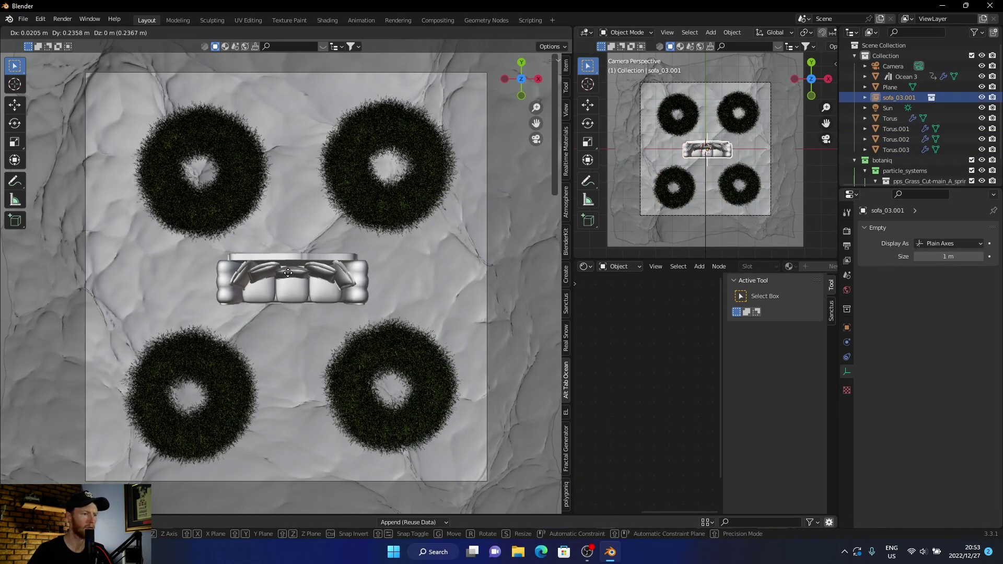
pyautogui.click(287, 279)
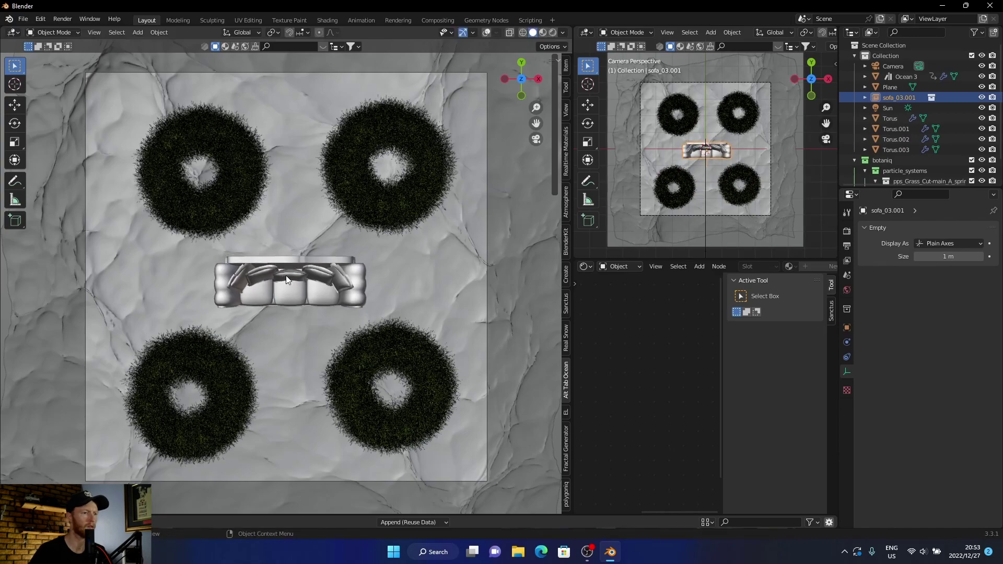
pyautogui.click(553, 33)
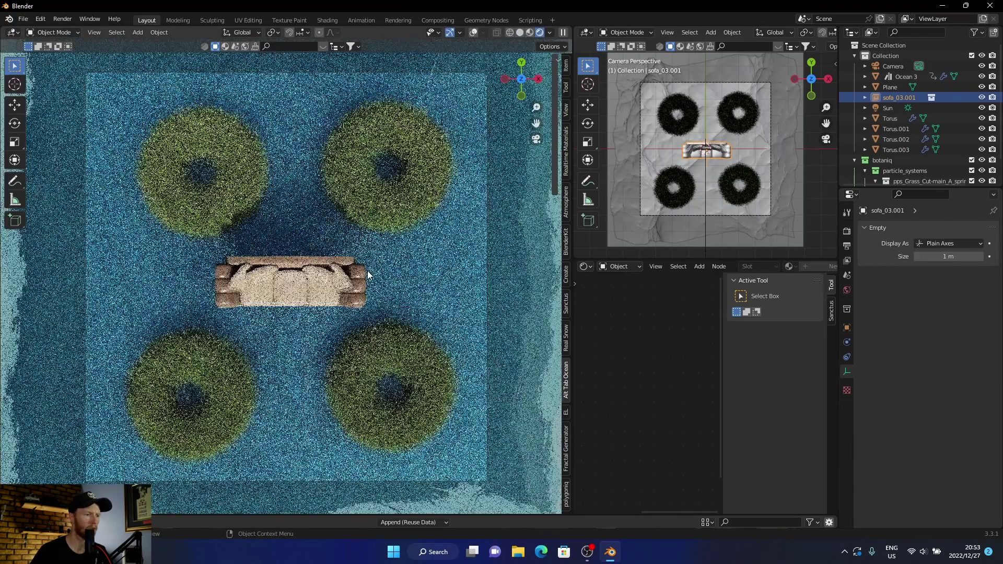
pyautogui.scroll(2, 303, 332)
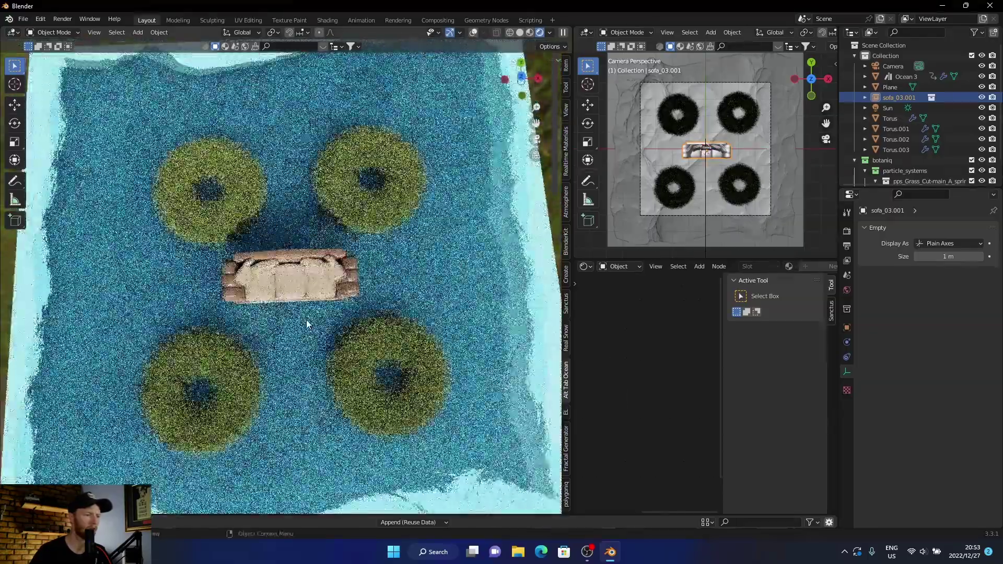
# - In Solid shading, select Ocean 3 and view the scene through the camera
pyautogui.click(521, 33)
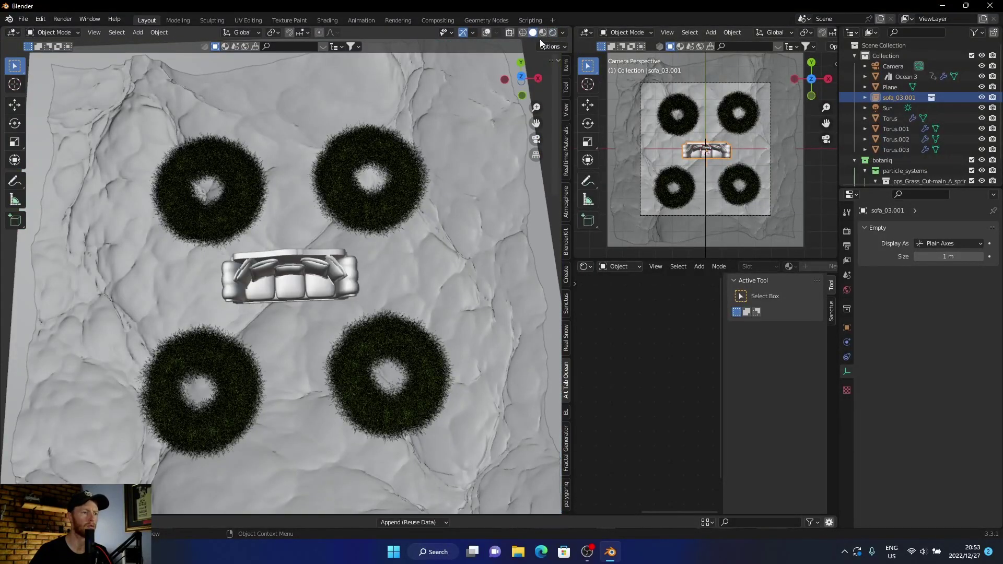
pyautogui.click(473, 147)
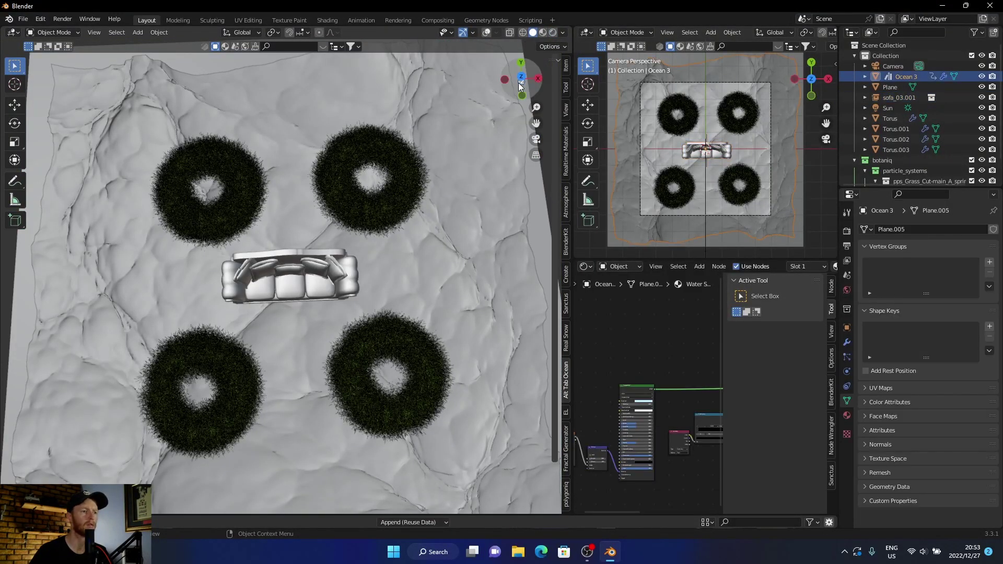
pyautogui.click(536, 140)
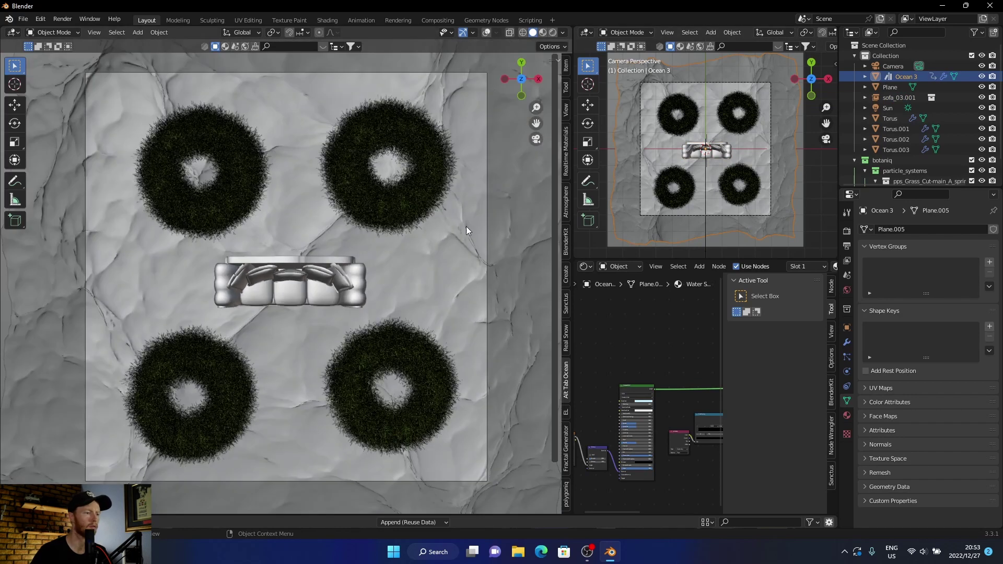
pyautogui.scroll(-4, 437, 250)
pyautogui.scroll(2, 437, 250)
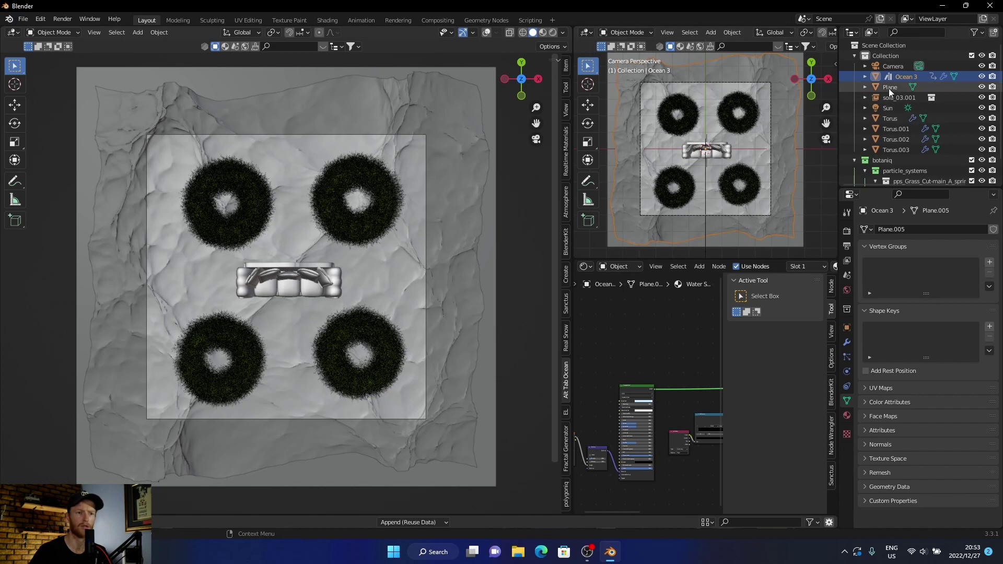
# - Drop the camera focal length from 39 mm to 34 mm, previewing it rendered, then solid
pyautogui.click(892, 66)
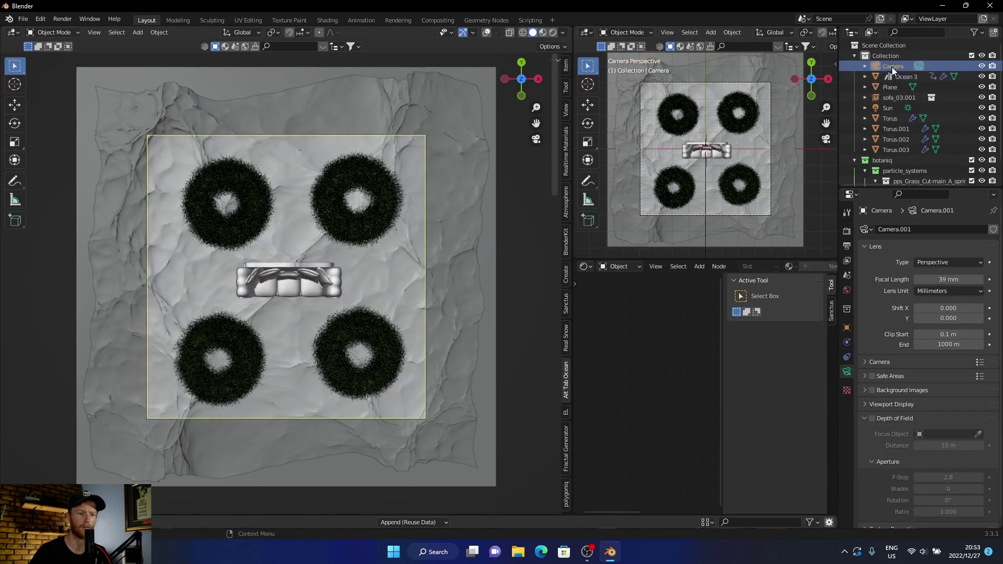
pyautogui.click(920, 282)
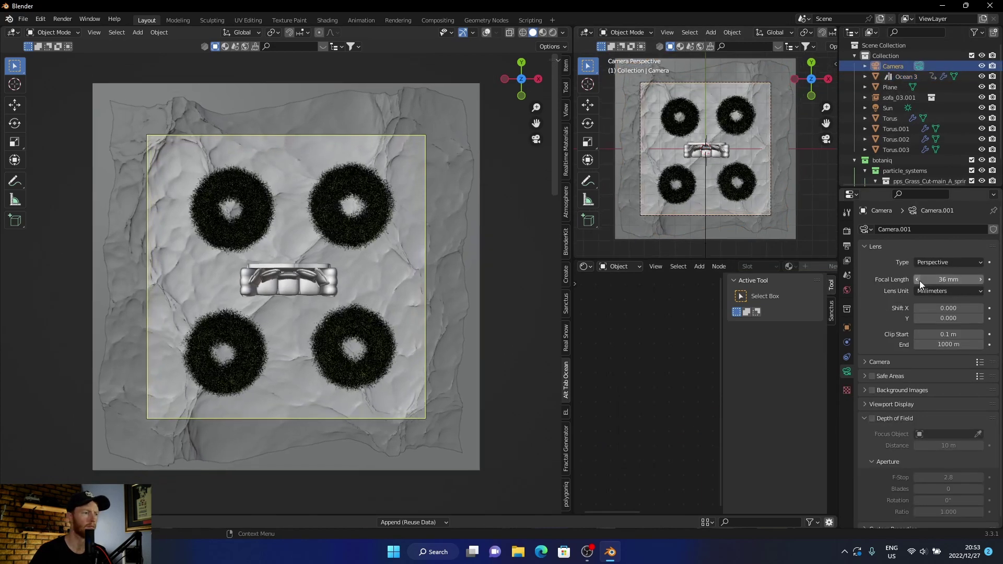
pyautogui.click(920, 281)
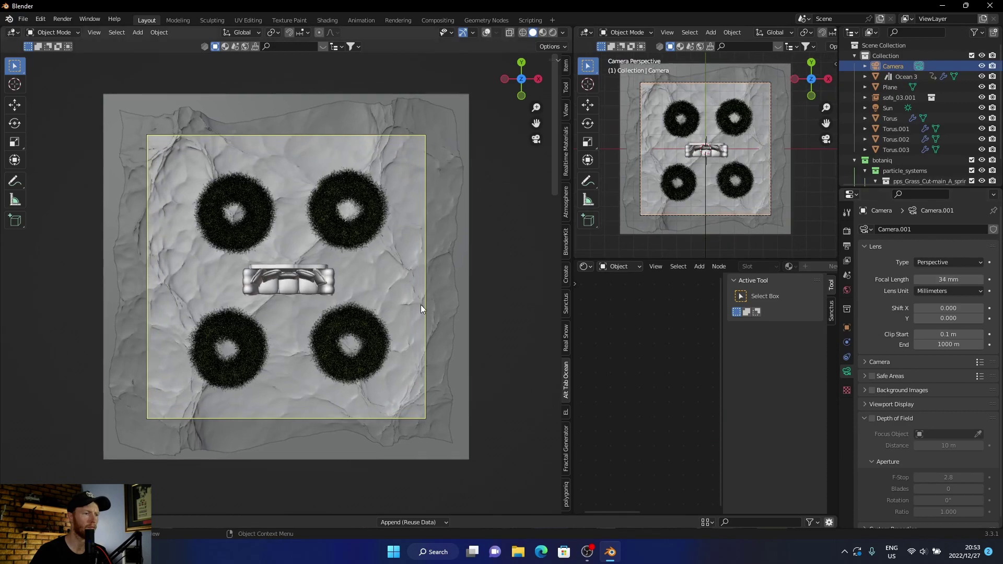
pyautogui.scroll(1, 339, 303)
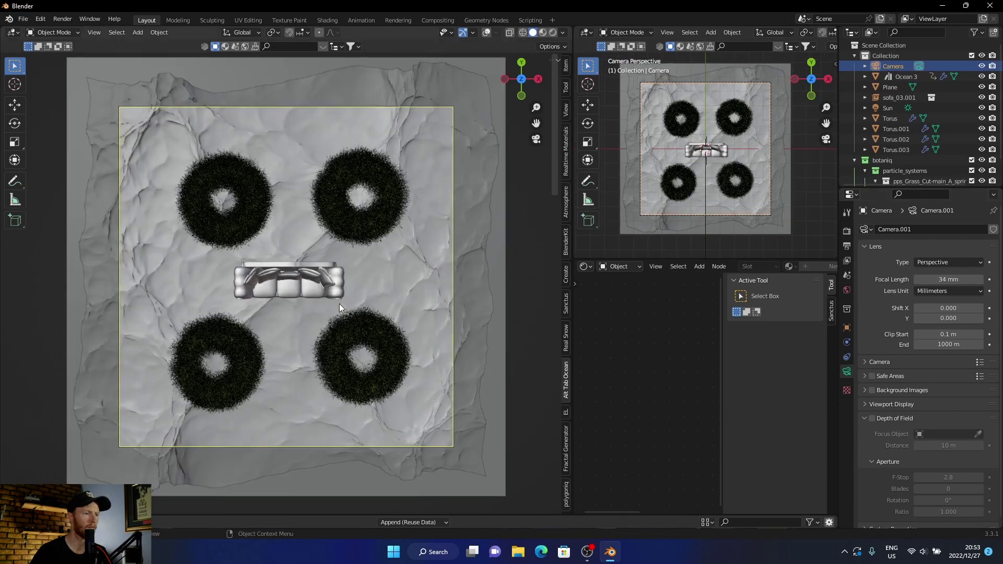
pyautogui.scroll(1, 353, 282)
pyautogui.click(551, 32)
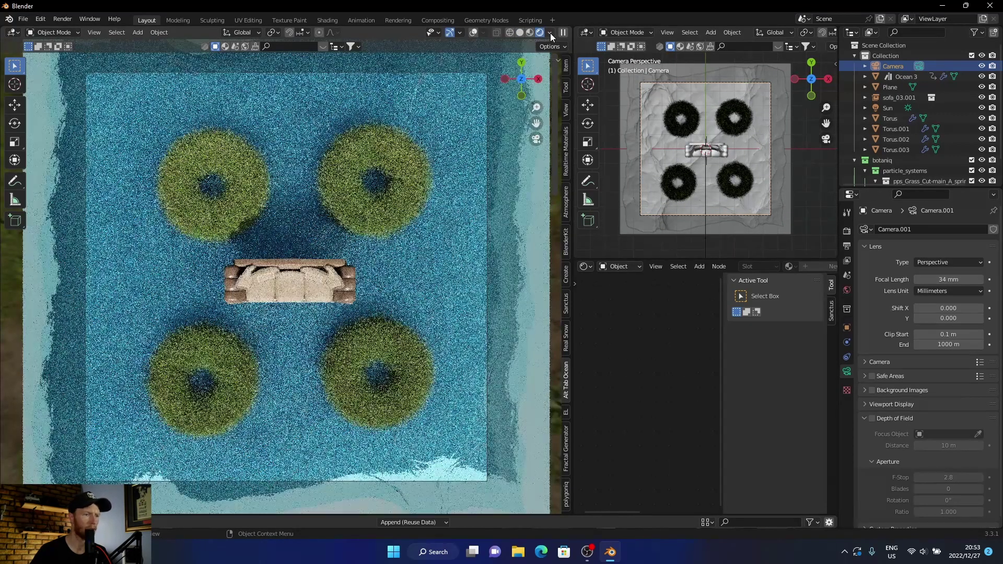
pyautogui.click(519, 33)
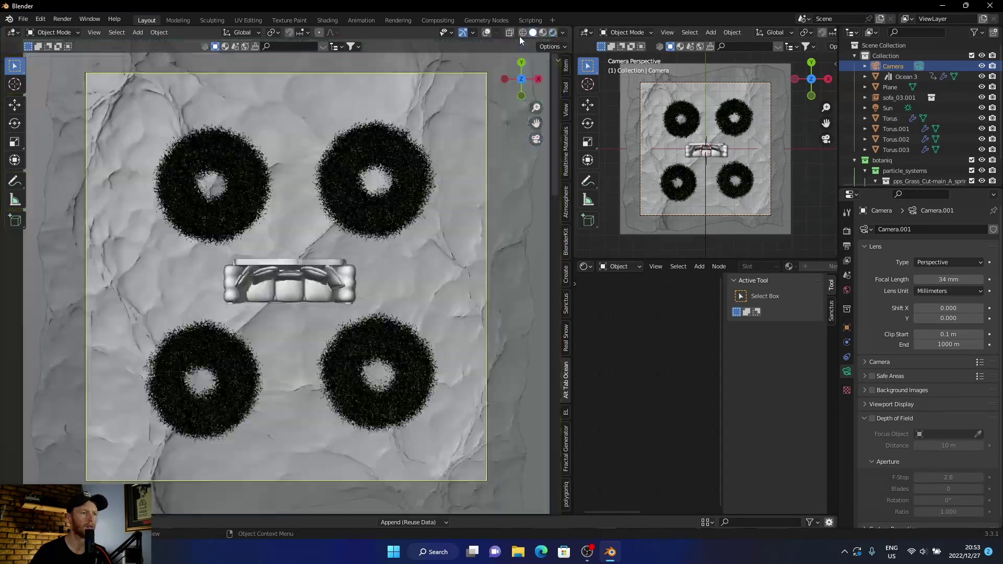
# - In side view, move sofa_03.001 down so it sits on the ground
pyautogui.press('KP_3')
pyautogui.click(289, 251)
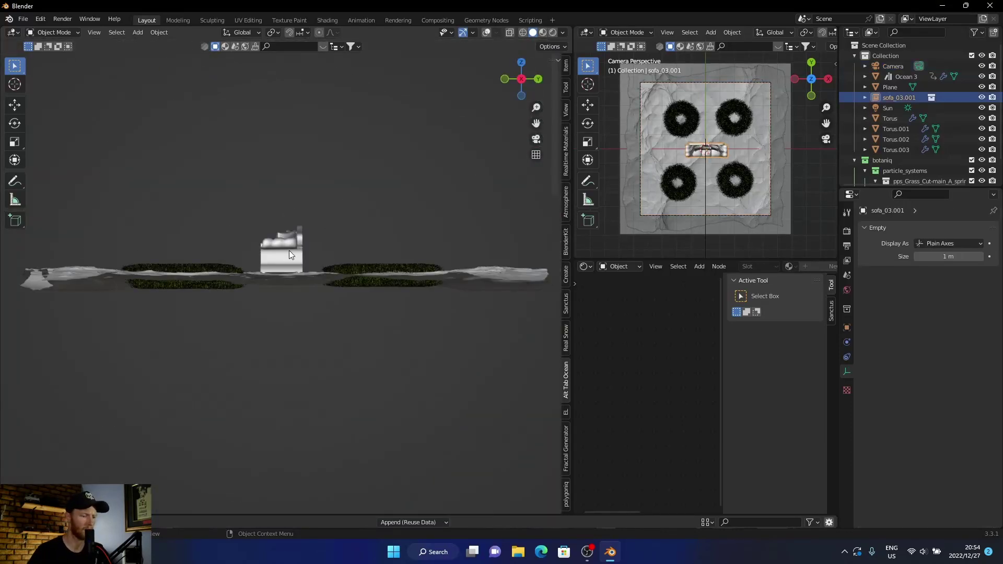
pyautogui.press('g')
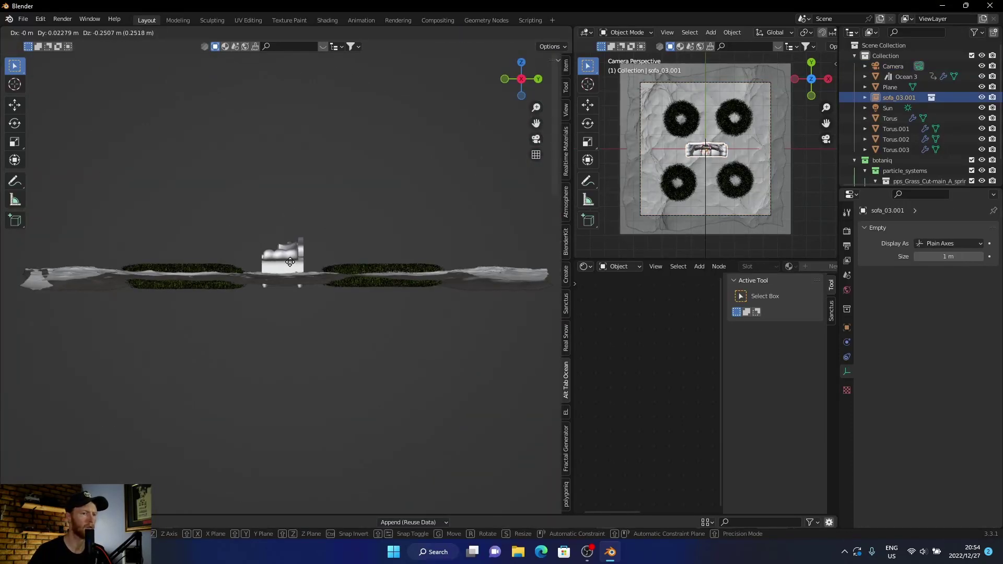
pyautogui.click(290, 263)
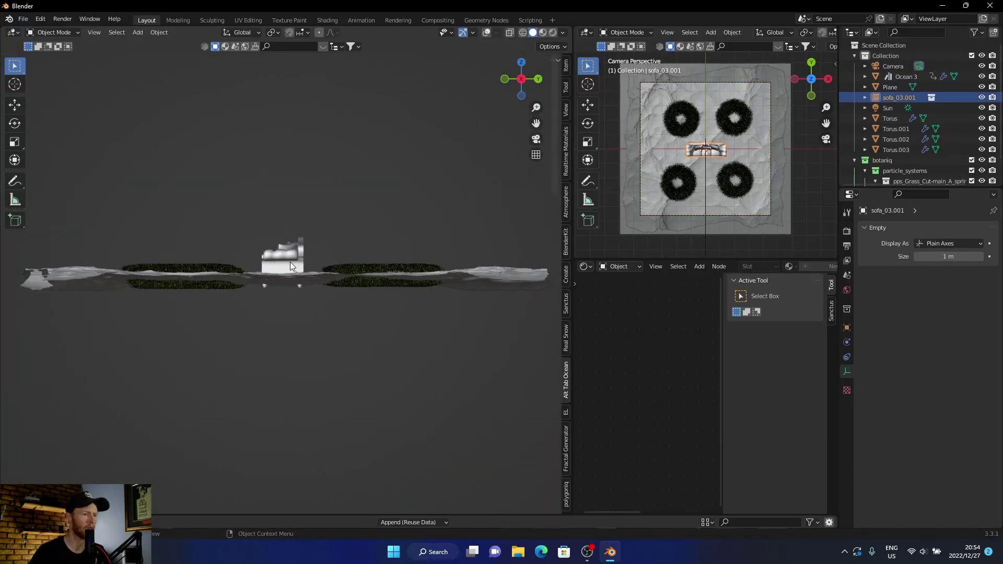
# - Scale up the Ocean plane past the camera frame and return to camera view
pyautogui.click(499, 274)
pyautogui.press('s')
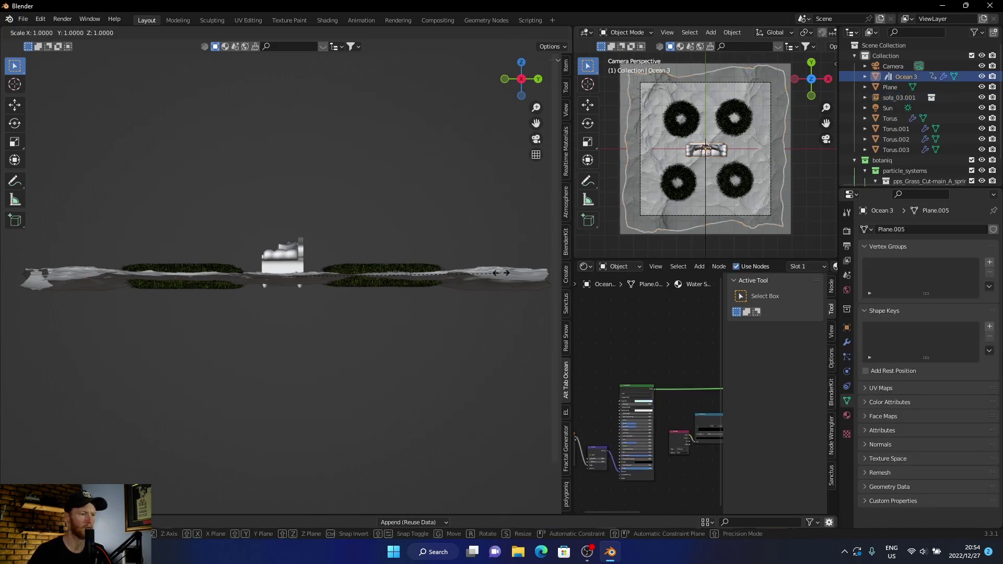
pyautogui.click(558, 255)
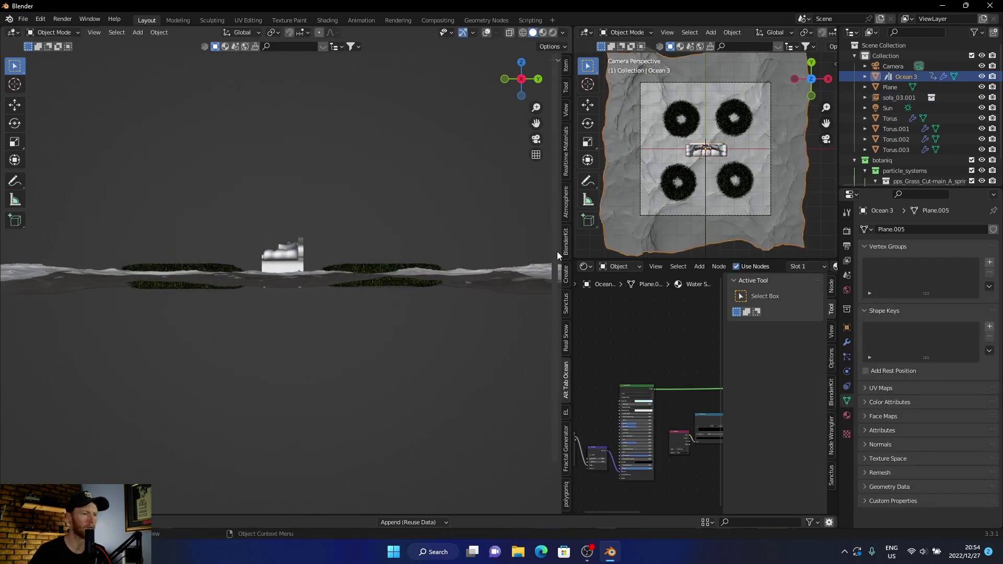
pyautogui.click(536, 139)
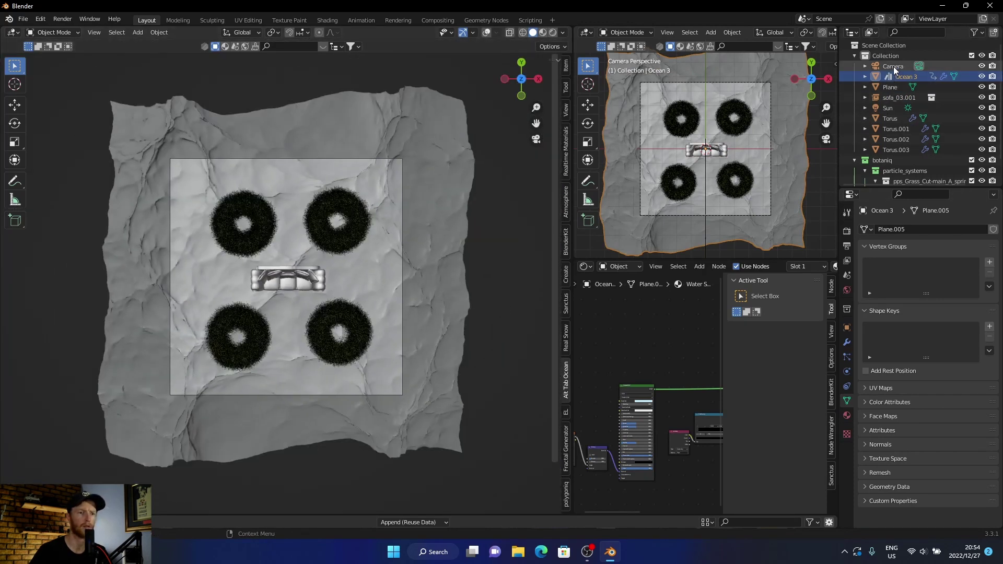
# - Set the camera focal length to 32 mm and preview the shot in rendered shading
pyautogui.click(894, 67)
pyautogui.moveTo(948, 279); pyautogui.dragTo(918, 278)
pyautogui.scroll(2, 457, 172)
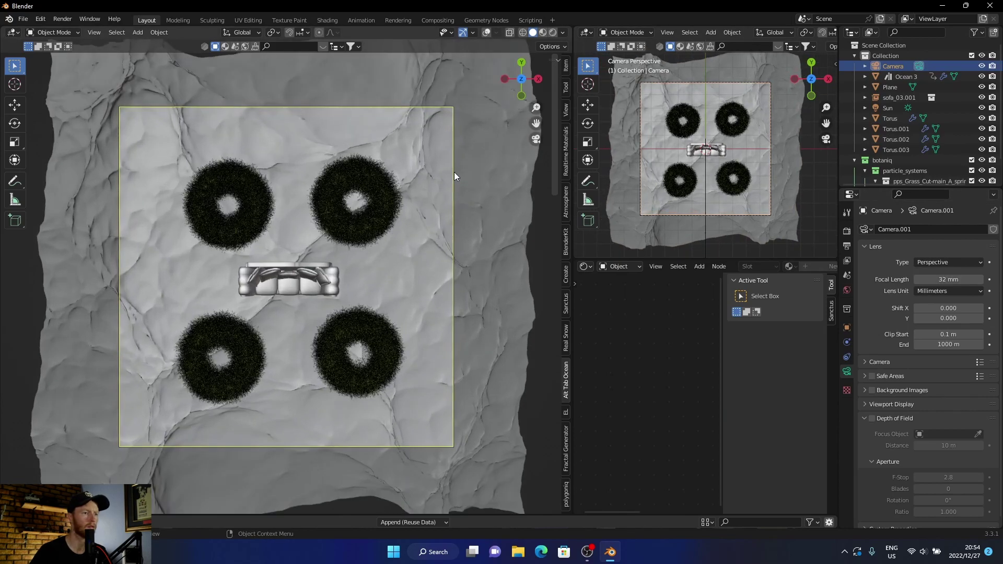
pyautogui.click(551, 33)
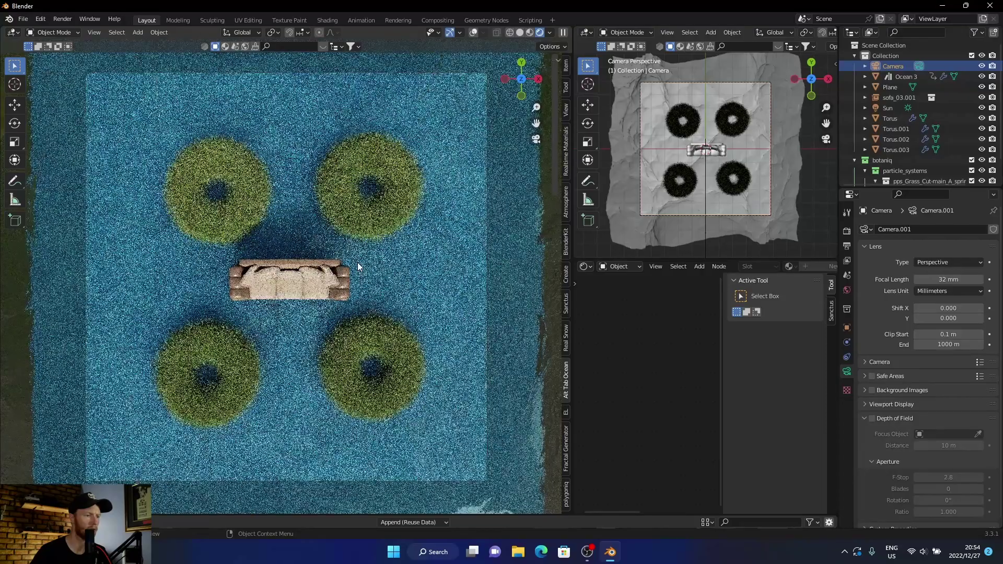
# - Shift the top-left grass torus slightly and return the viewport to solid shading
pyautogui.click(212, 191)
pyautogui.press('g')
pyautogui.click(211, 191)
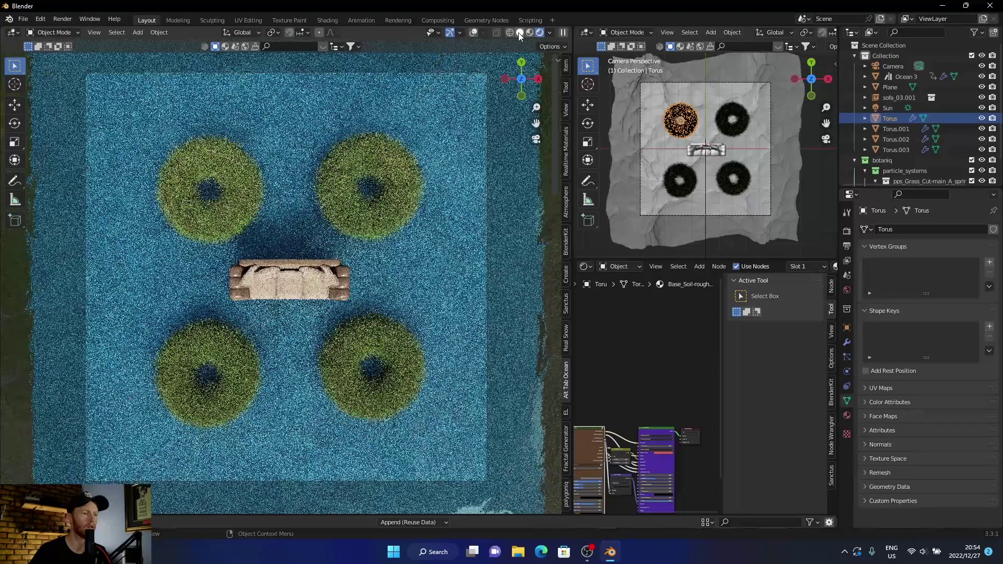
pyautogui.click(518, 32)
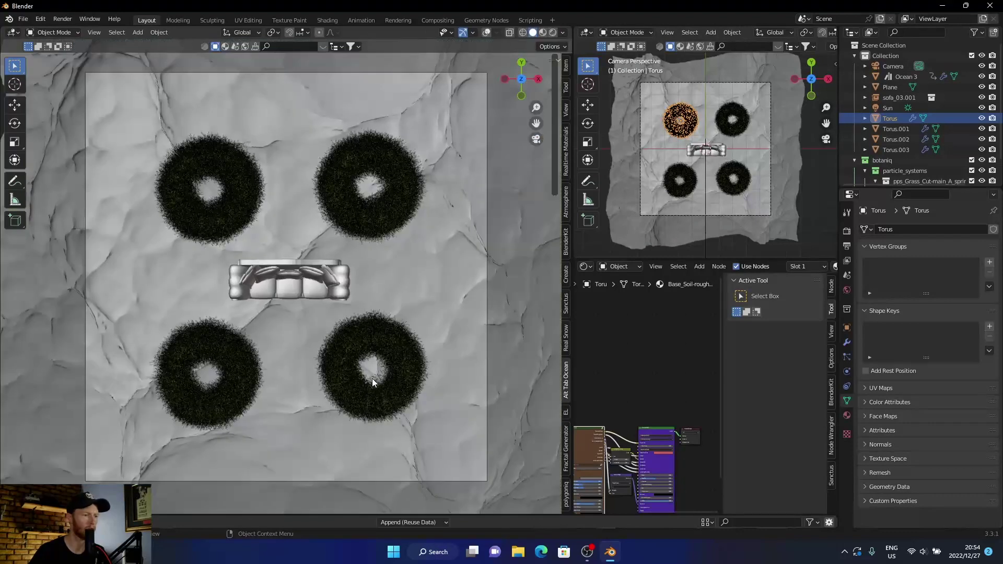